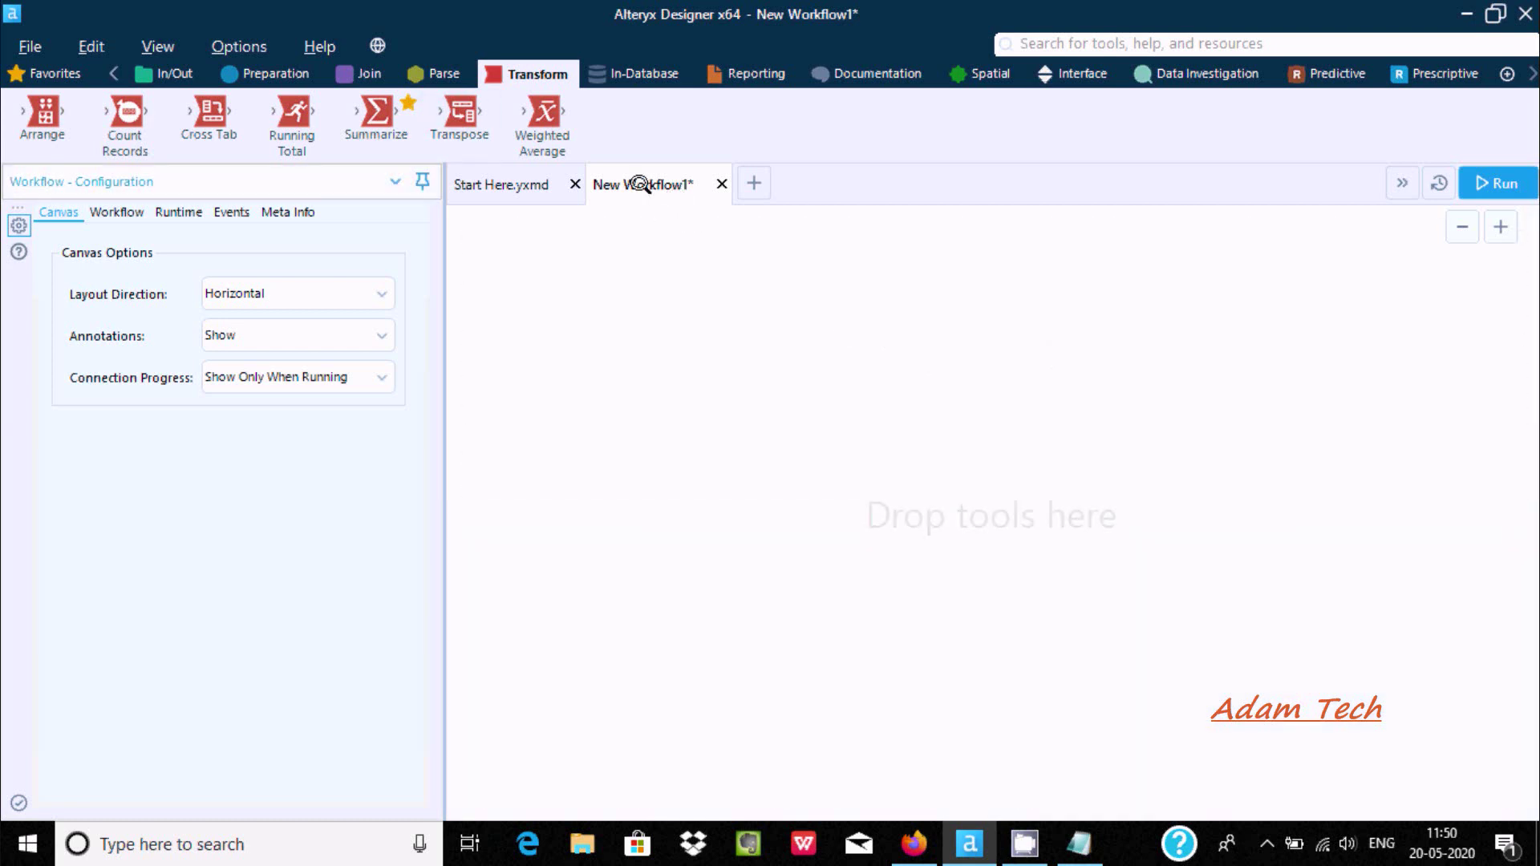
Add an Input Data tool to the empty canvas and connect it to the recent database connection aka:Scott_Conn.
left_click(52, 71)
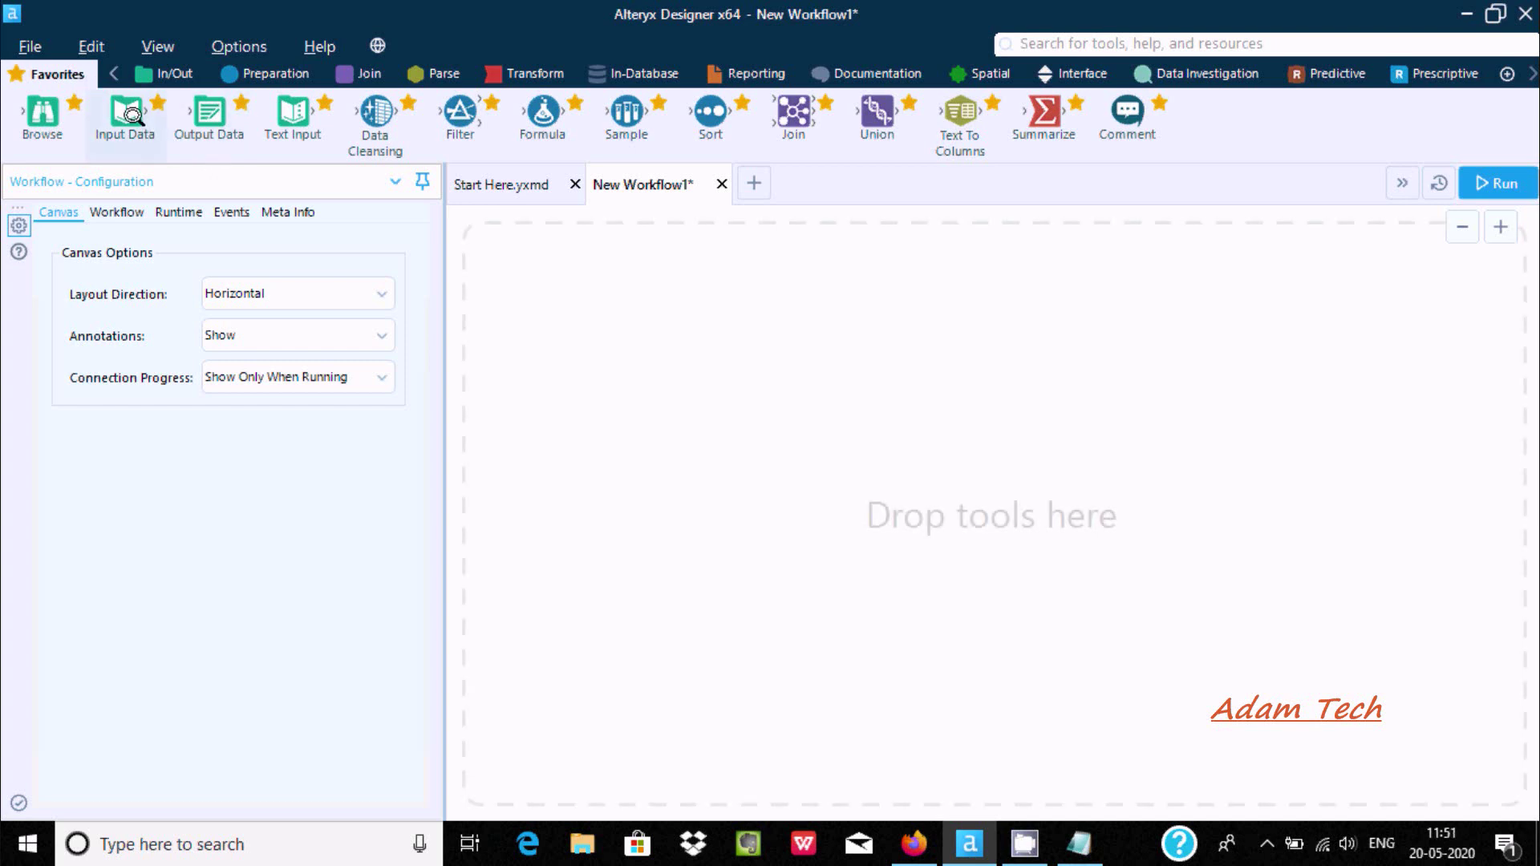
left_click_drag(131, 115, 559, 319)
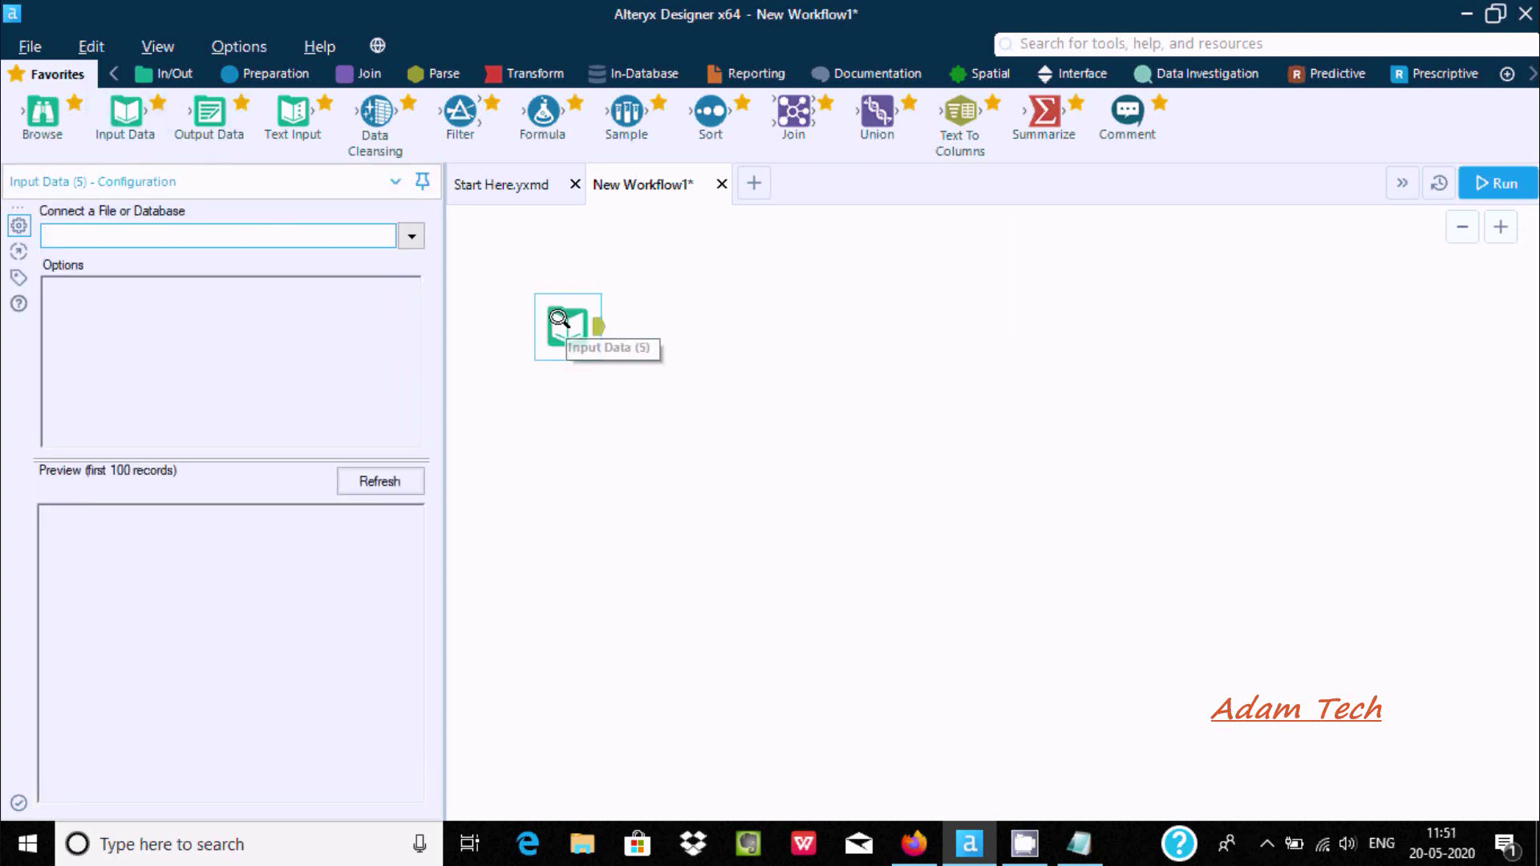
left_click(405, 236)
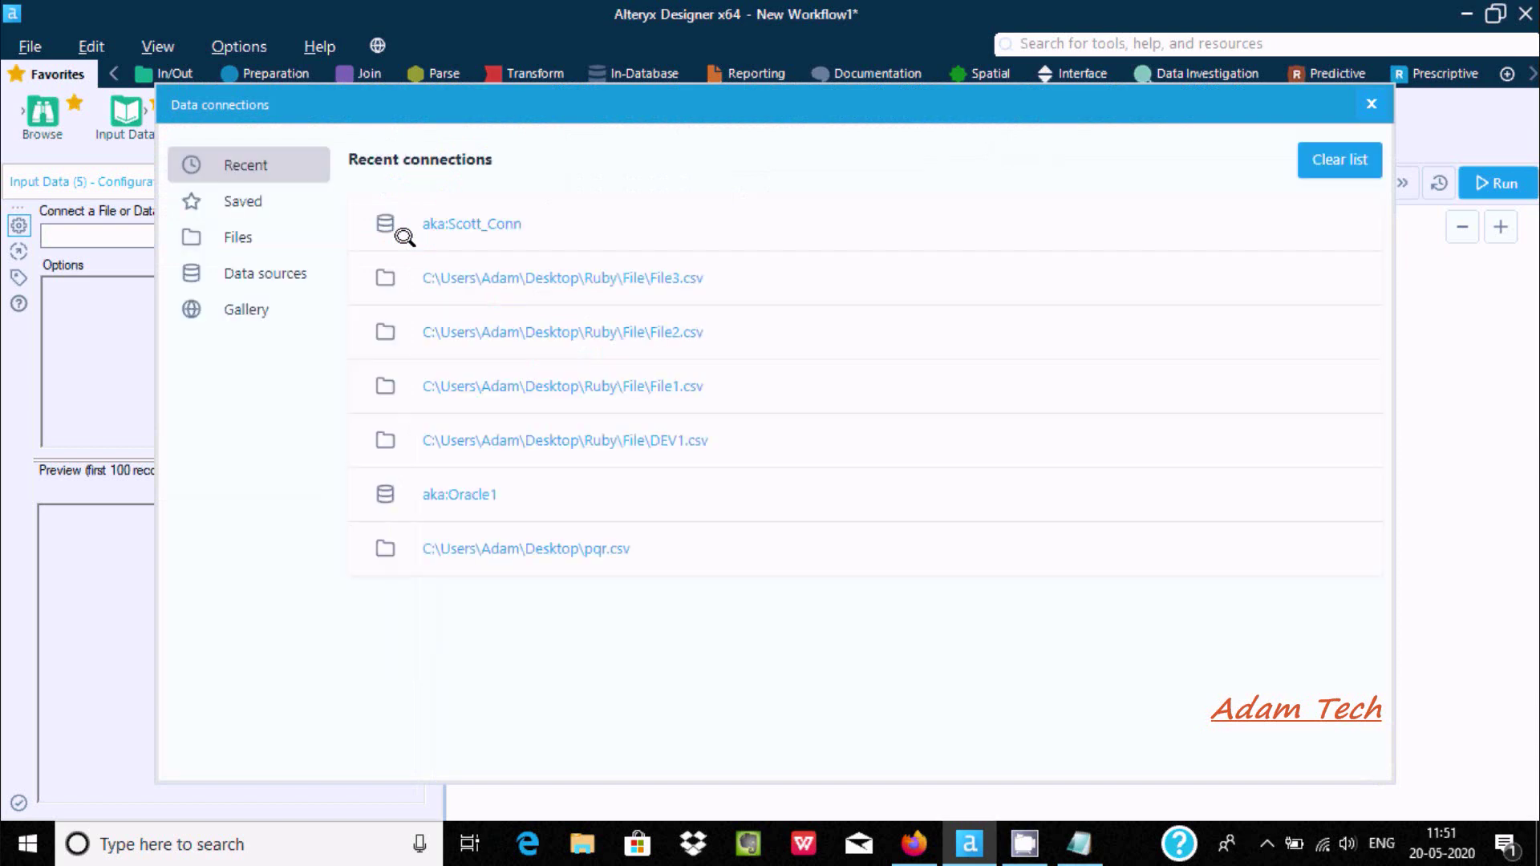
left_click(464, 218)
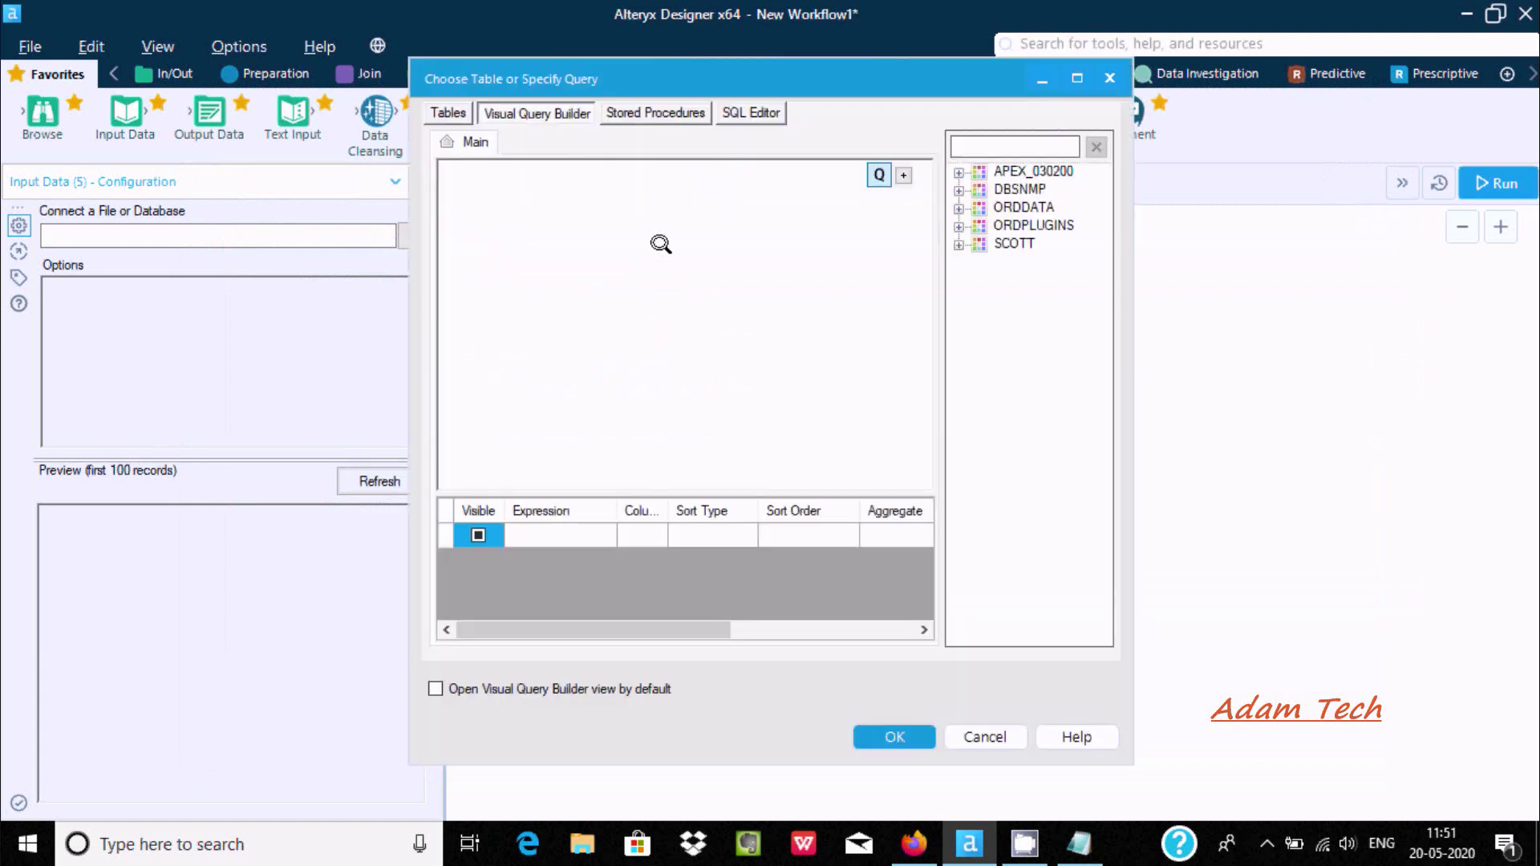
Add the EMP table from the SCOTT schema to the visual query and enlarge its box to show all columns.
left_click(959, 243)
left_click(1012, 295)
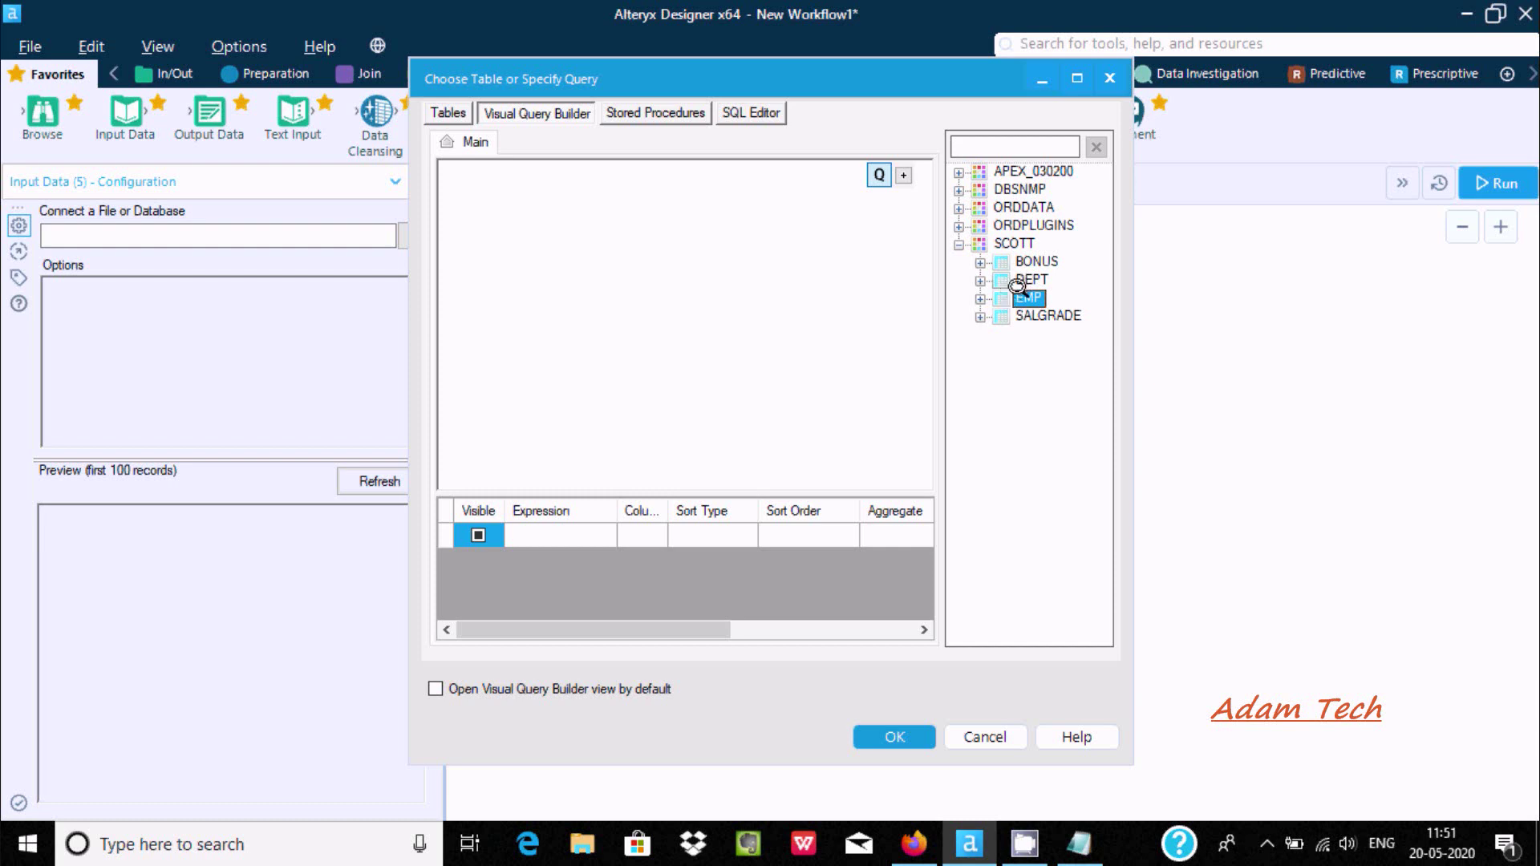
double_click(1035, 297)
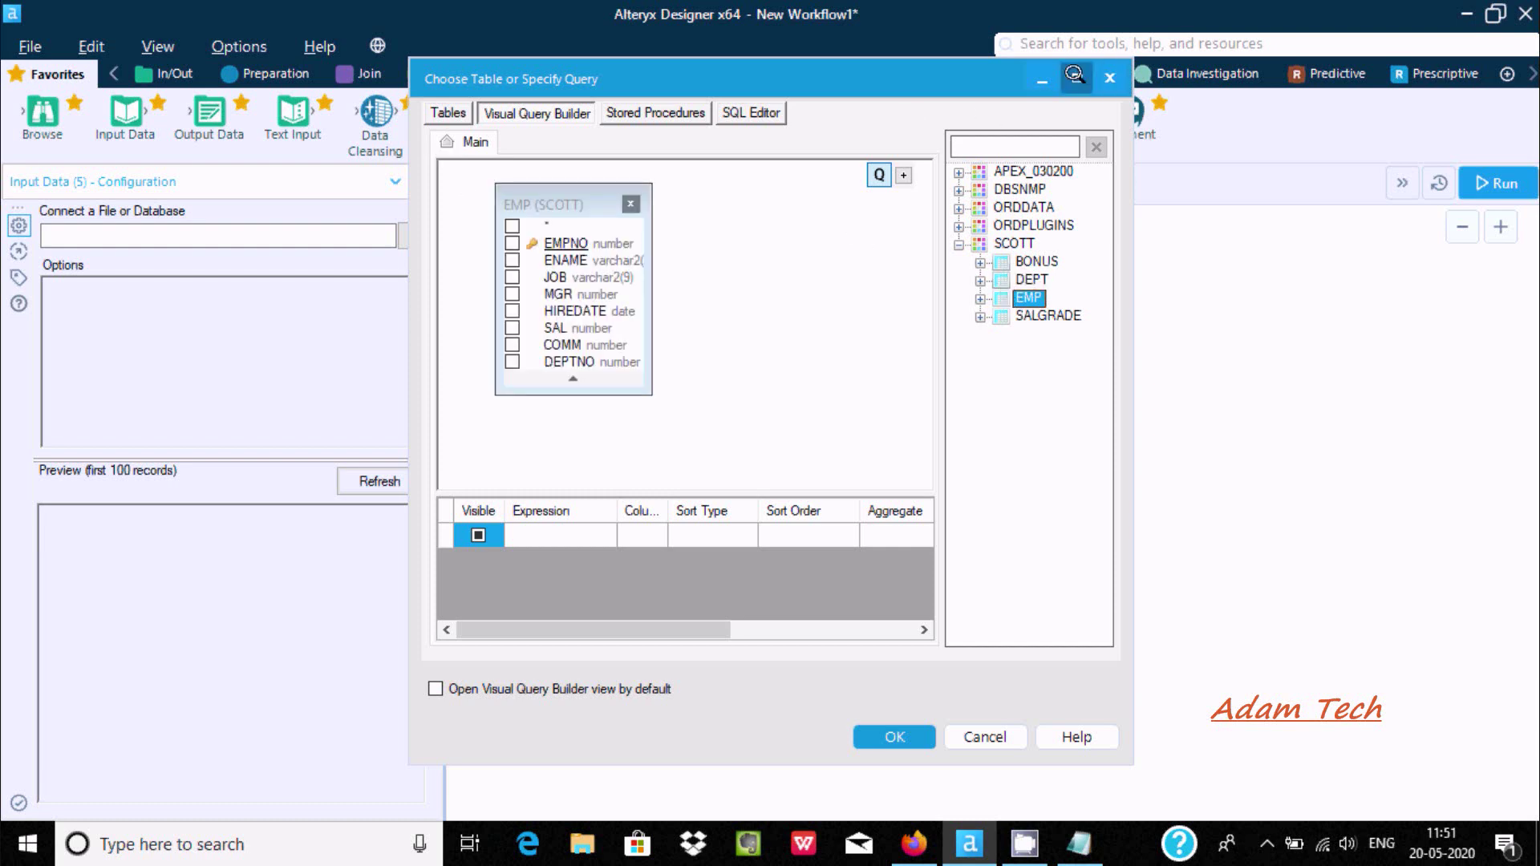
left_click(1077, 78)
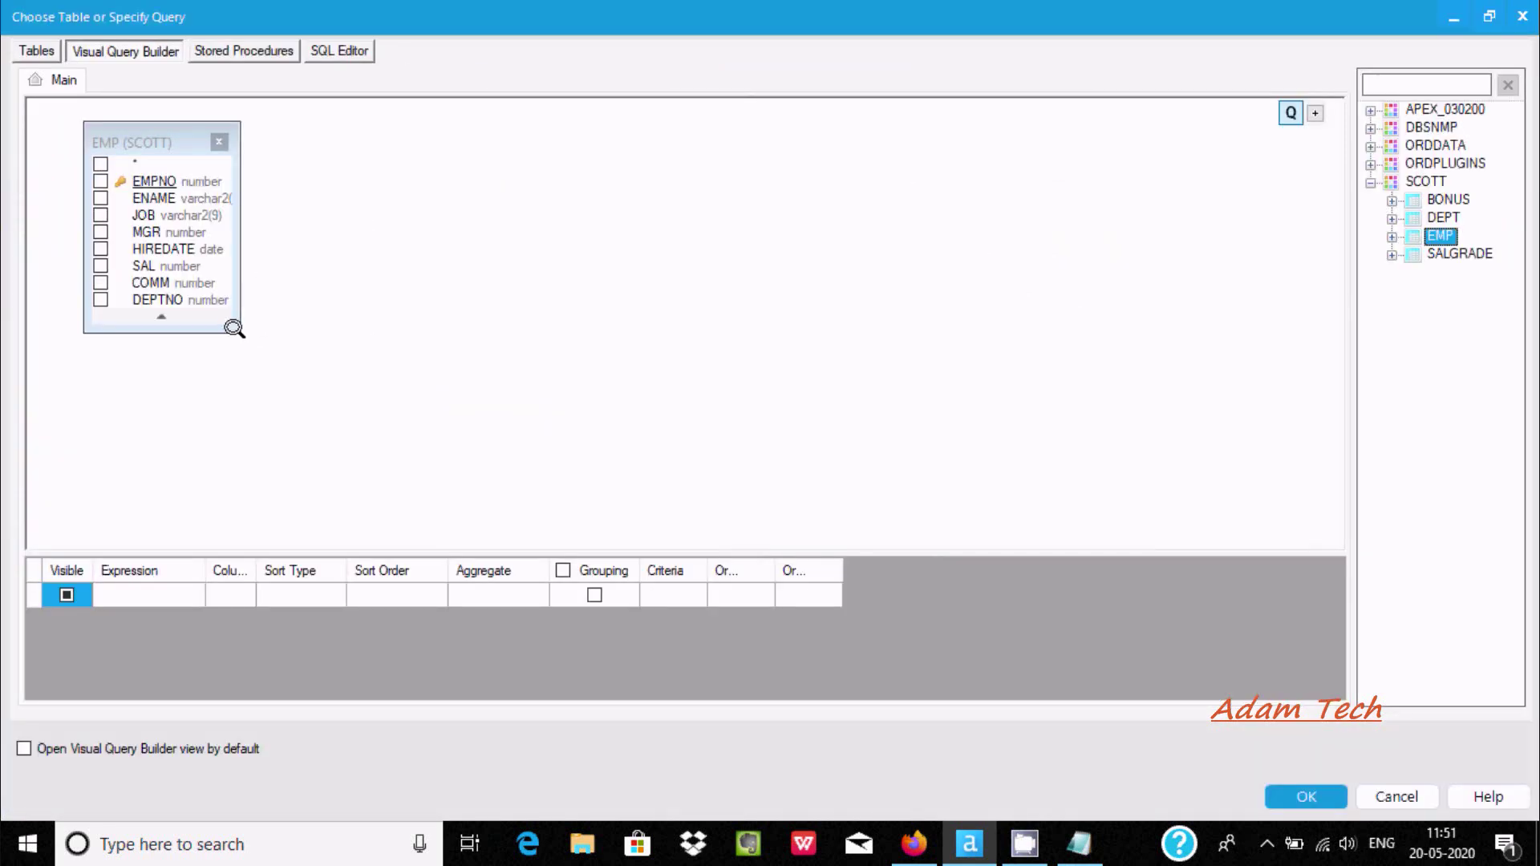
left_click_drag(233, 327, 361, 378)
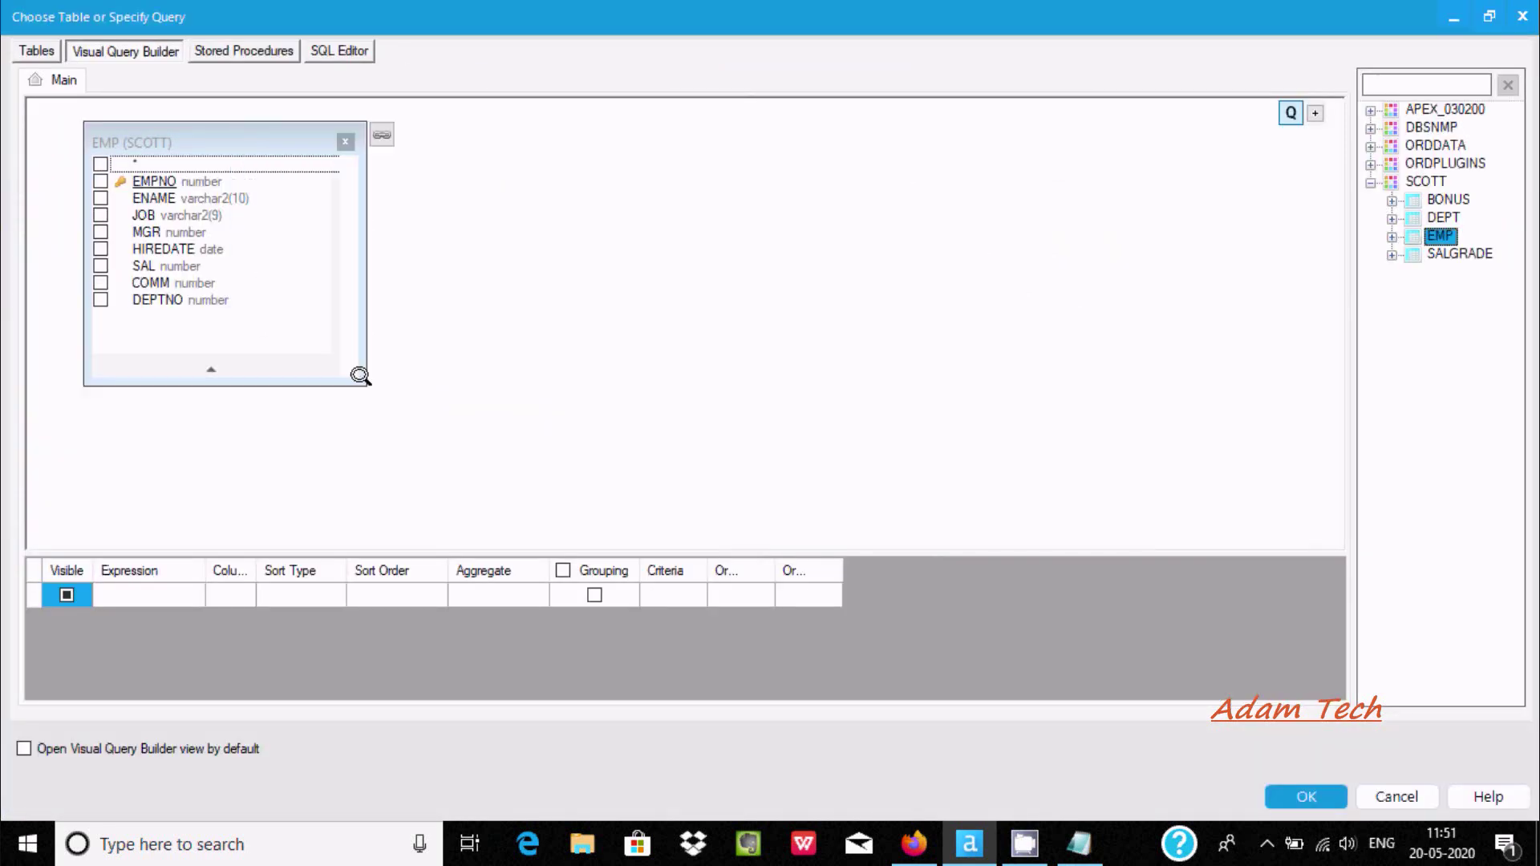
Include all EMP columns plus DEPTNO in the query, sort DEPTNO ascending, and accept the query.
left_click(99, 162)
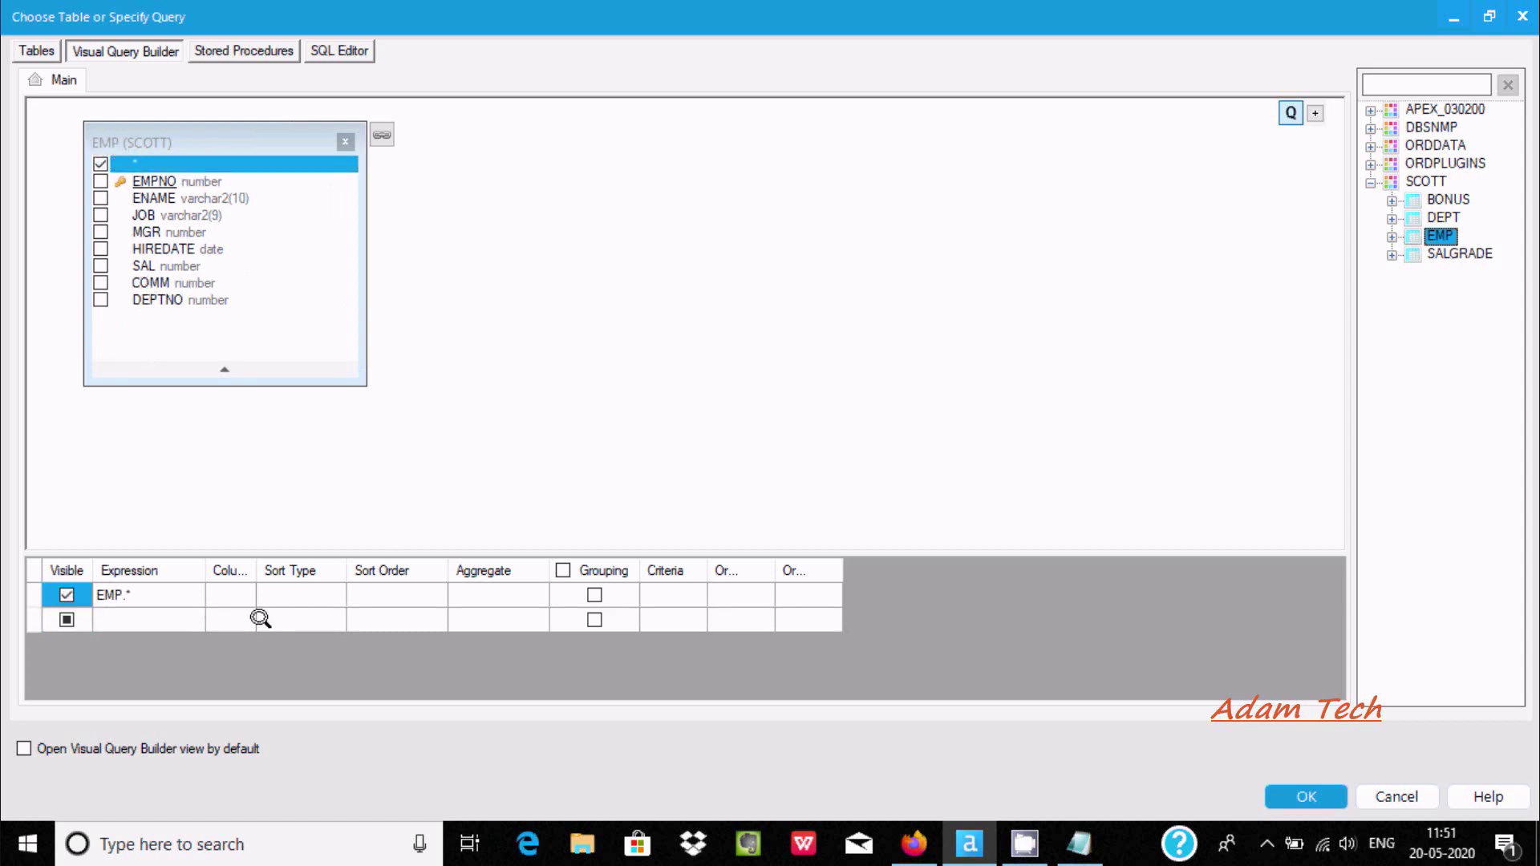
left_click(100, 299)
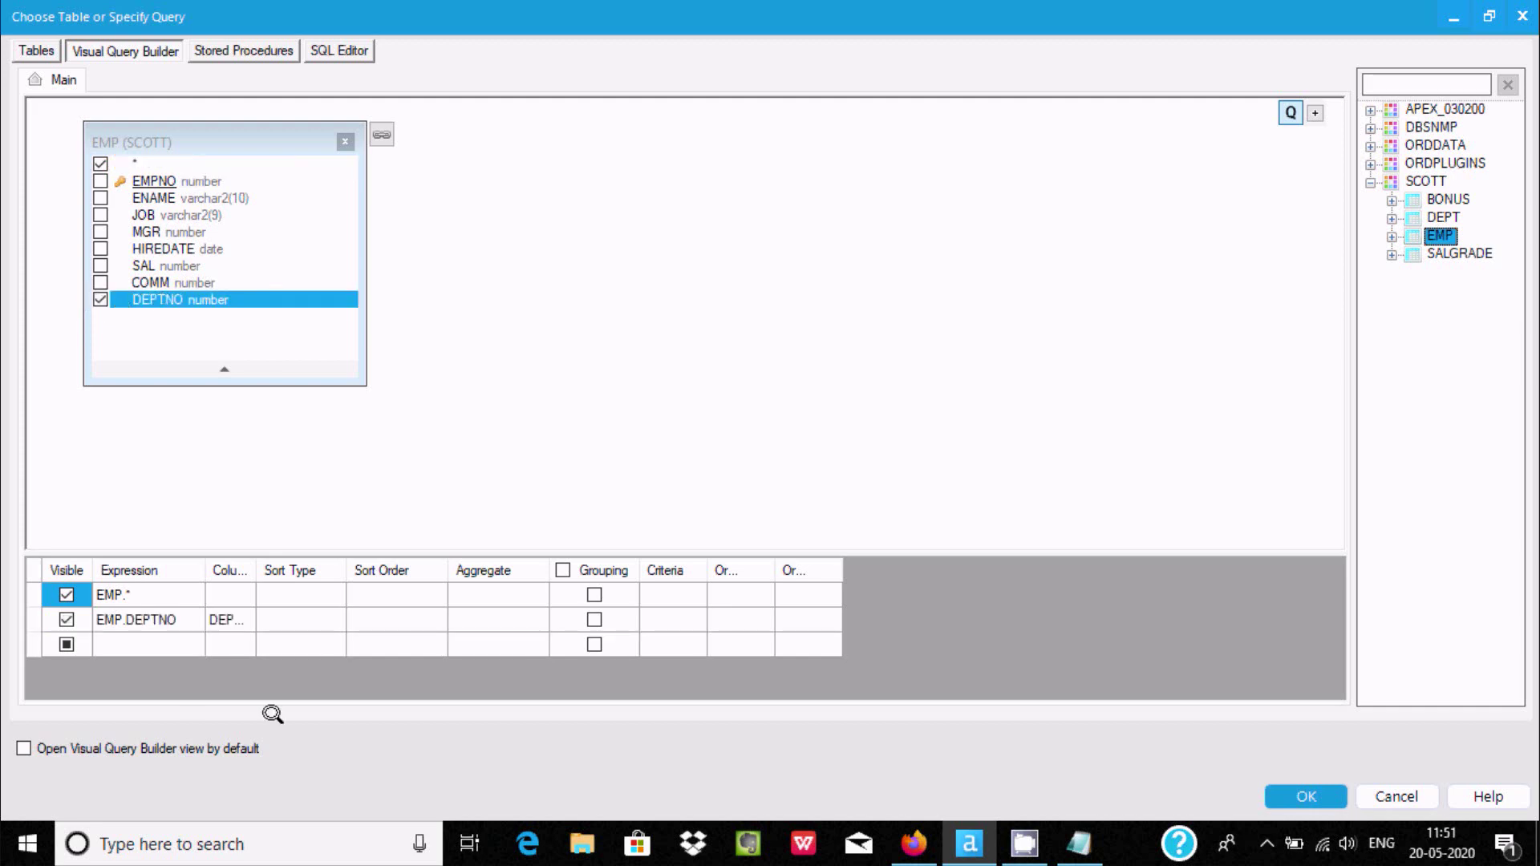
left_click(301, 617)
left_click(324, 618)
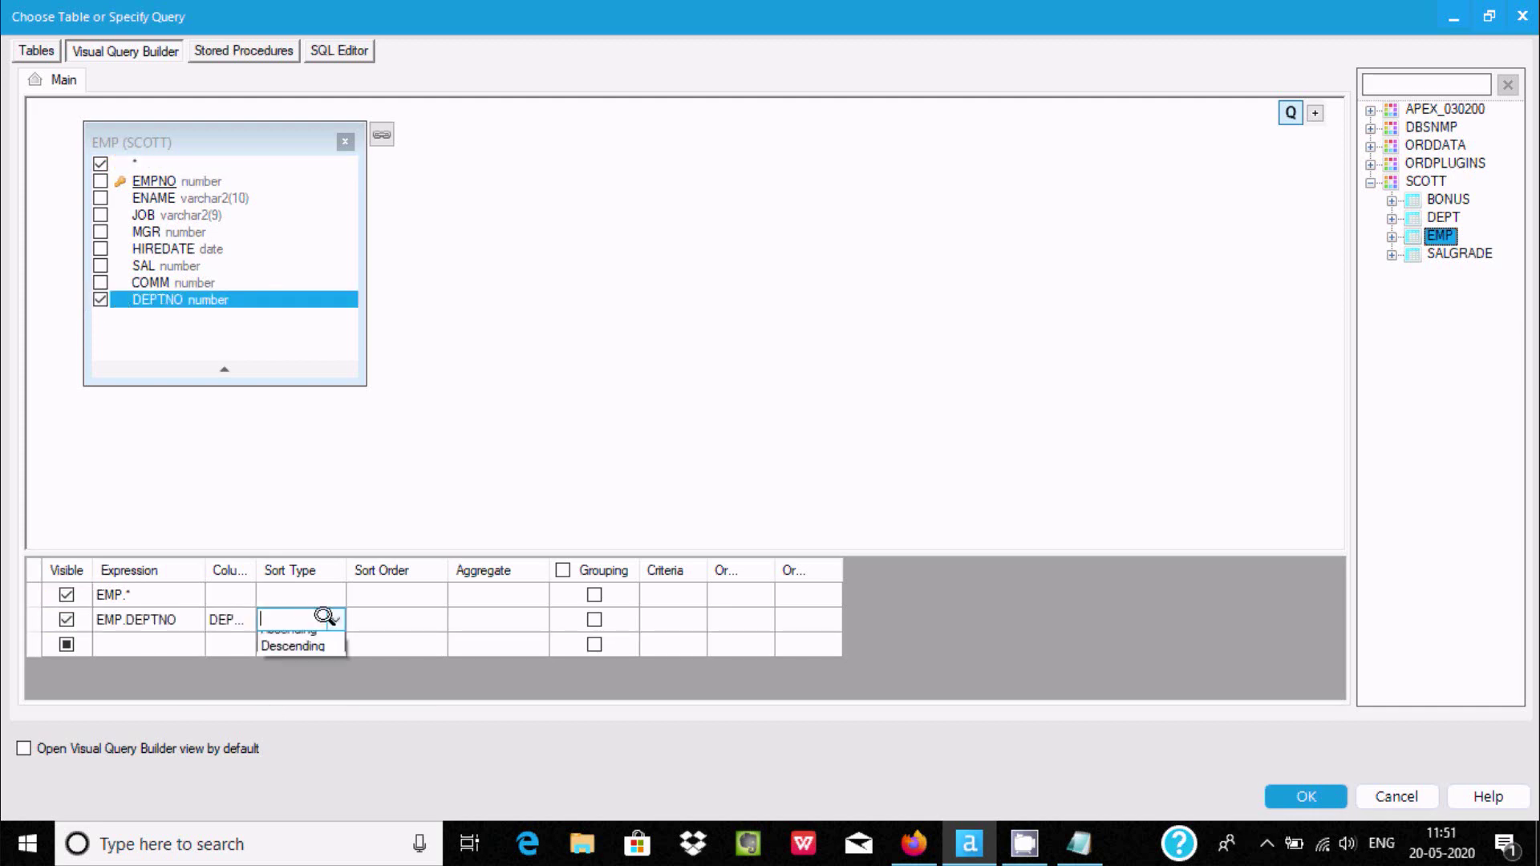
left_click(275, 655)
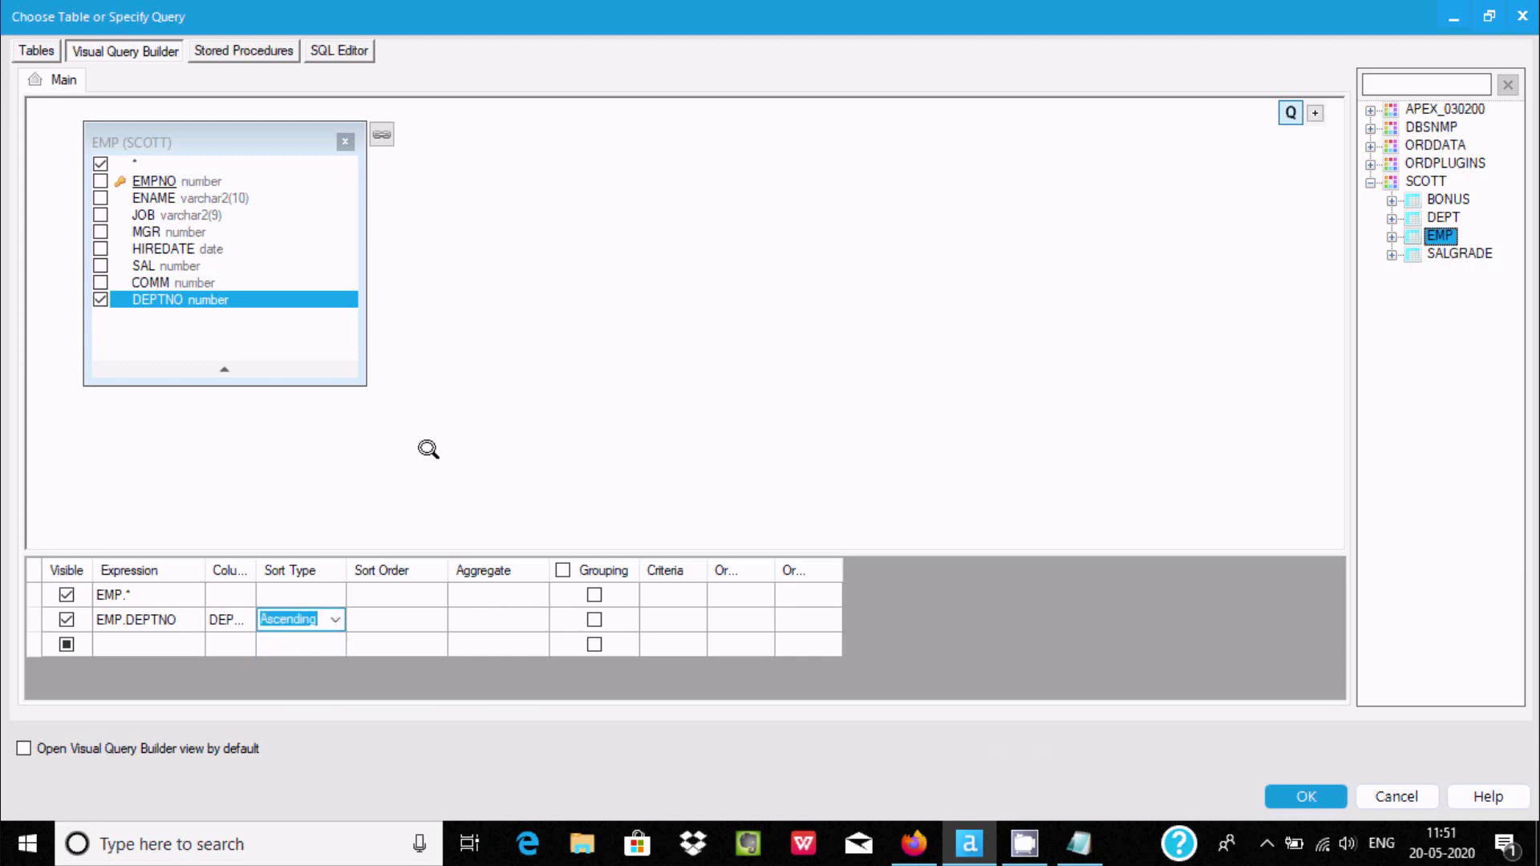
left_click(1299, 796)
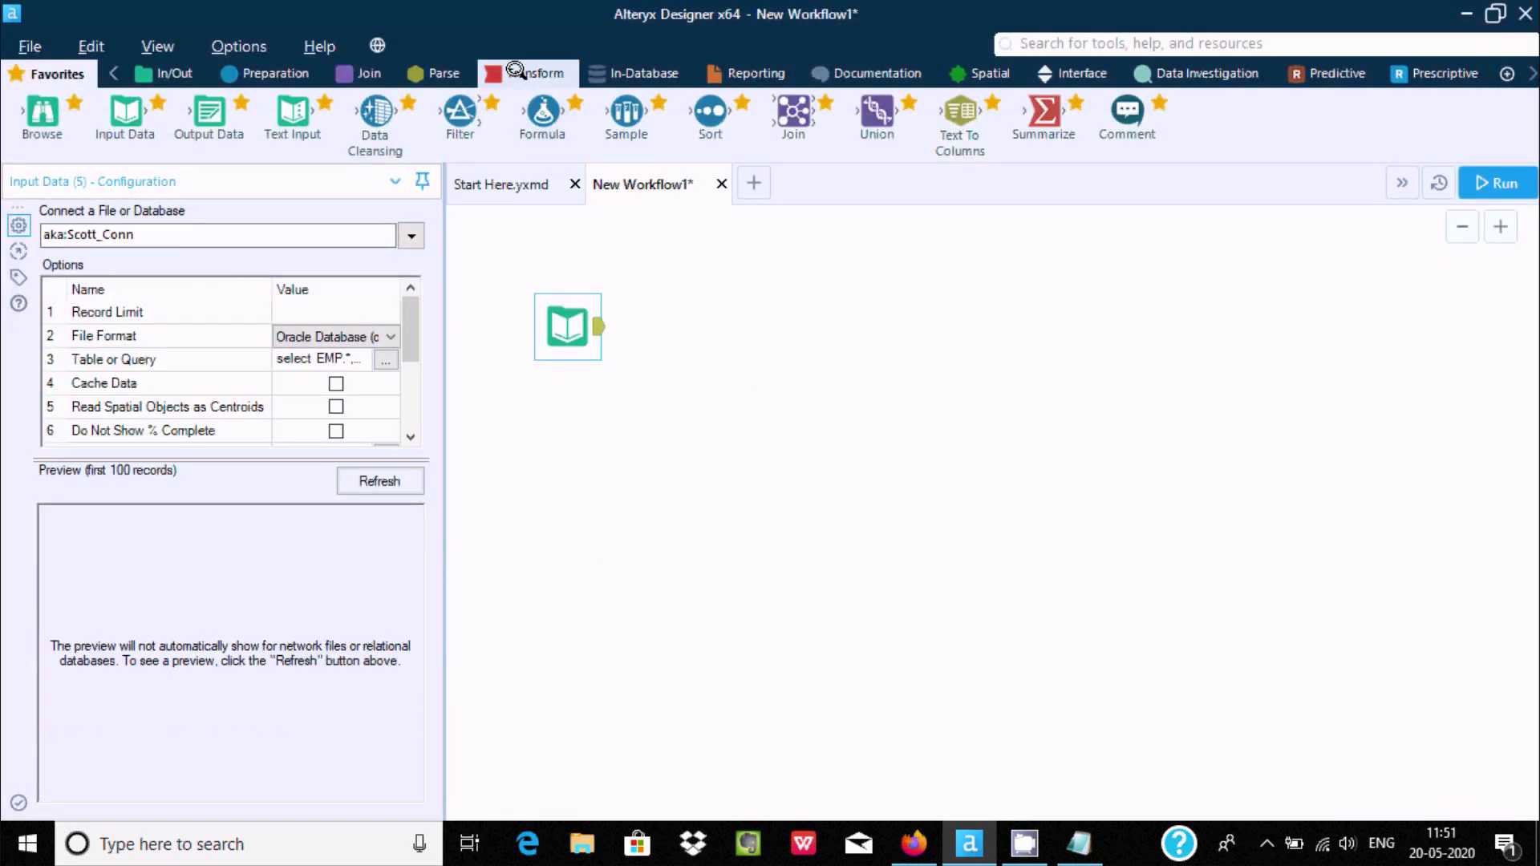
Place a Weighted Average tool beside the Input Data tool and connect the input's output to it.
left_click(514, 71)
mouse_move(543, 116)
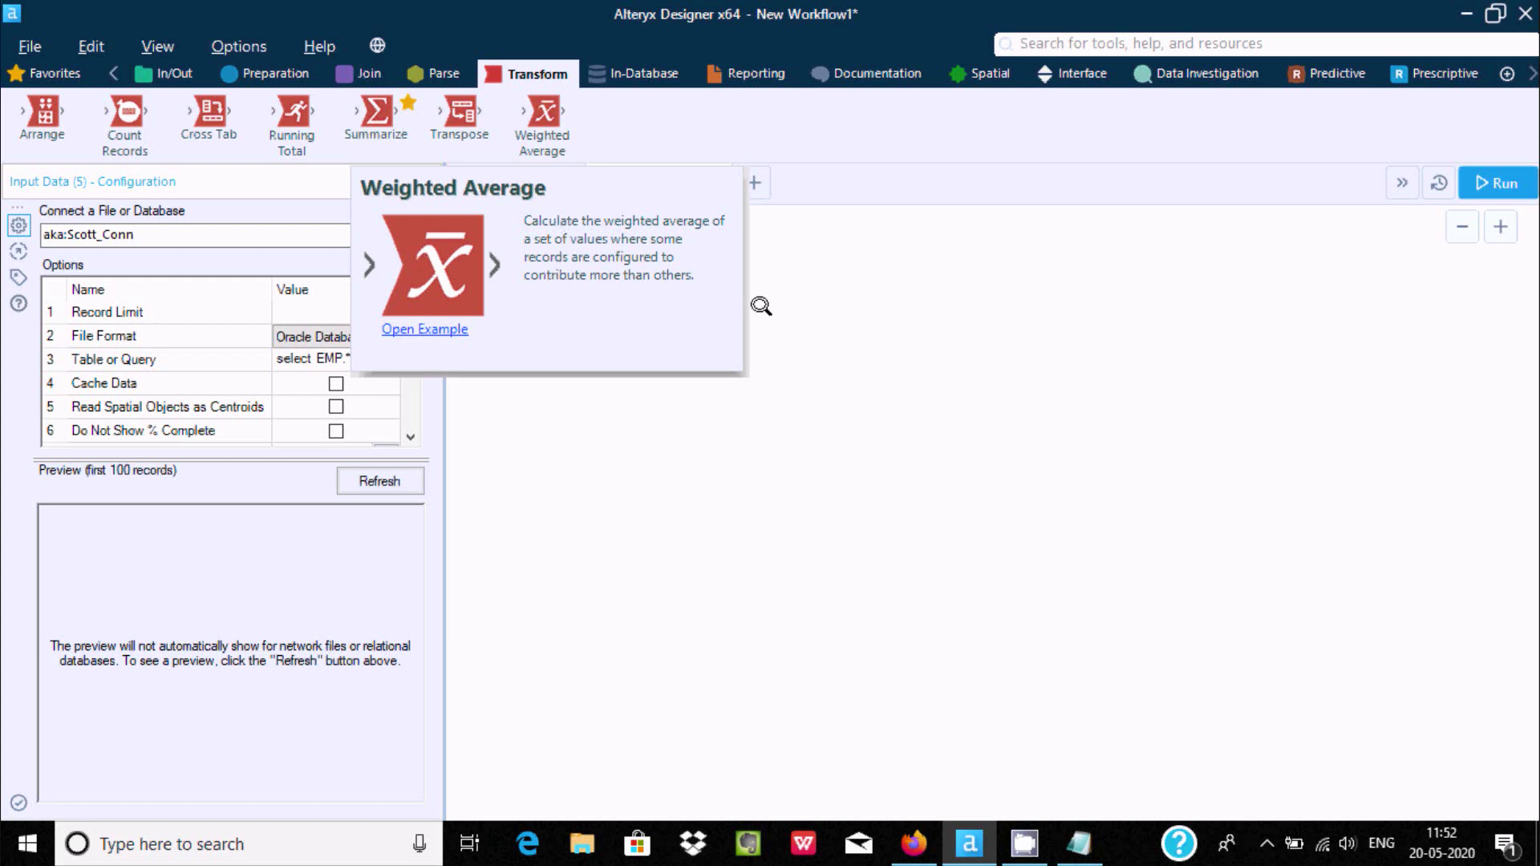
left_click(850, 262)
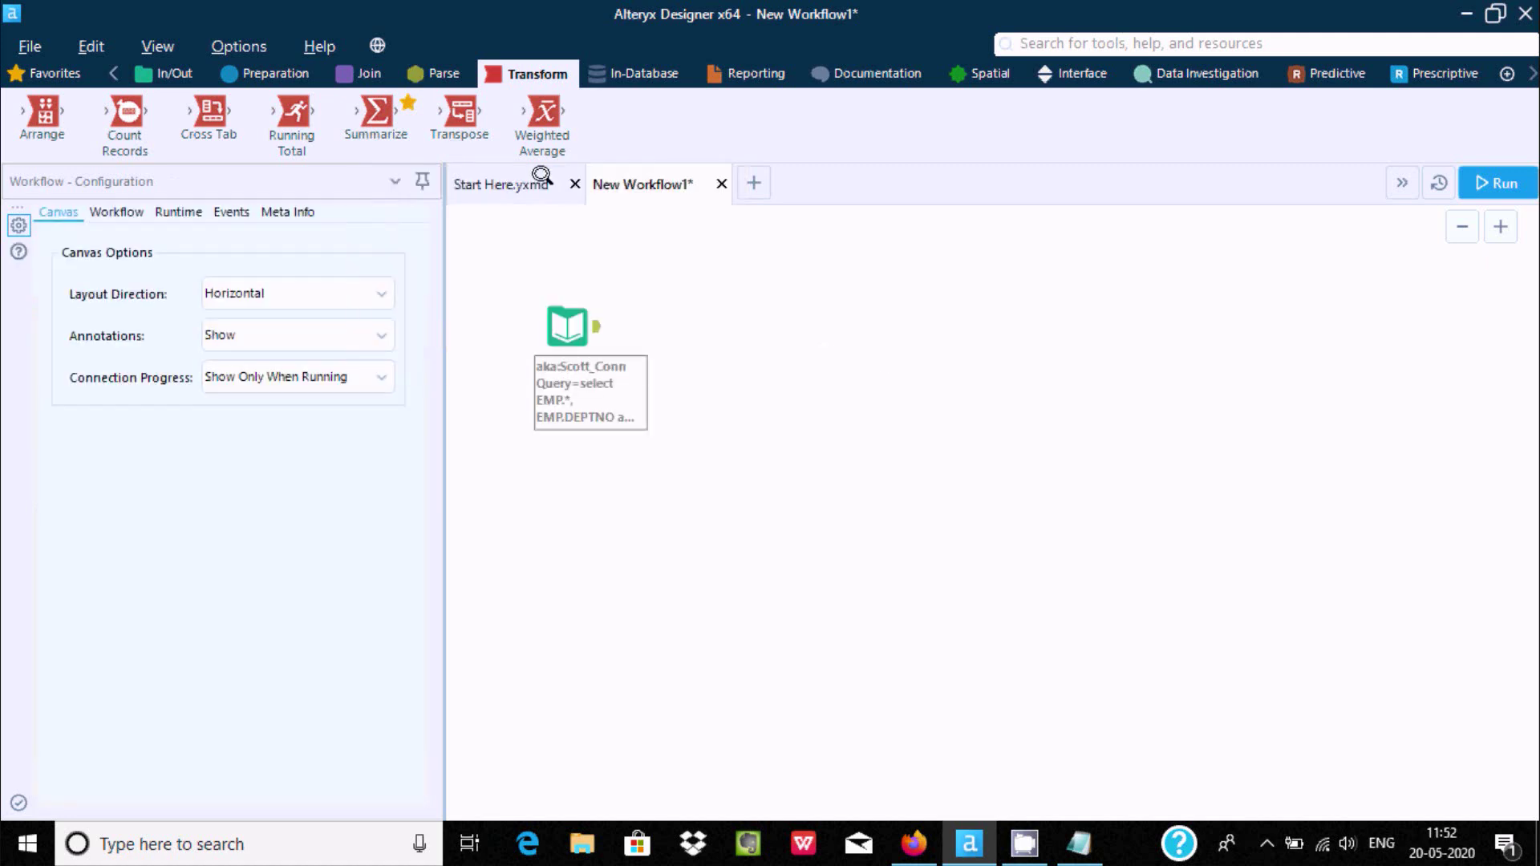
left_click_drag(765, 321, 808, 326)
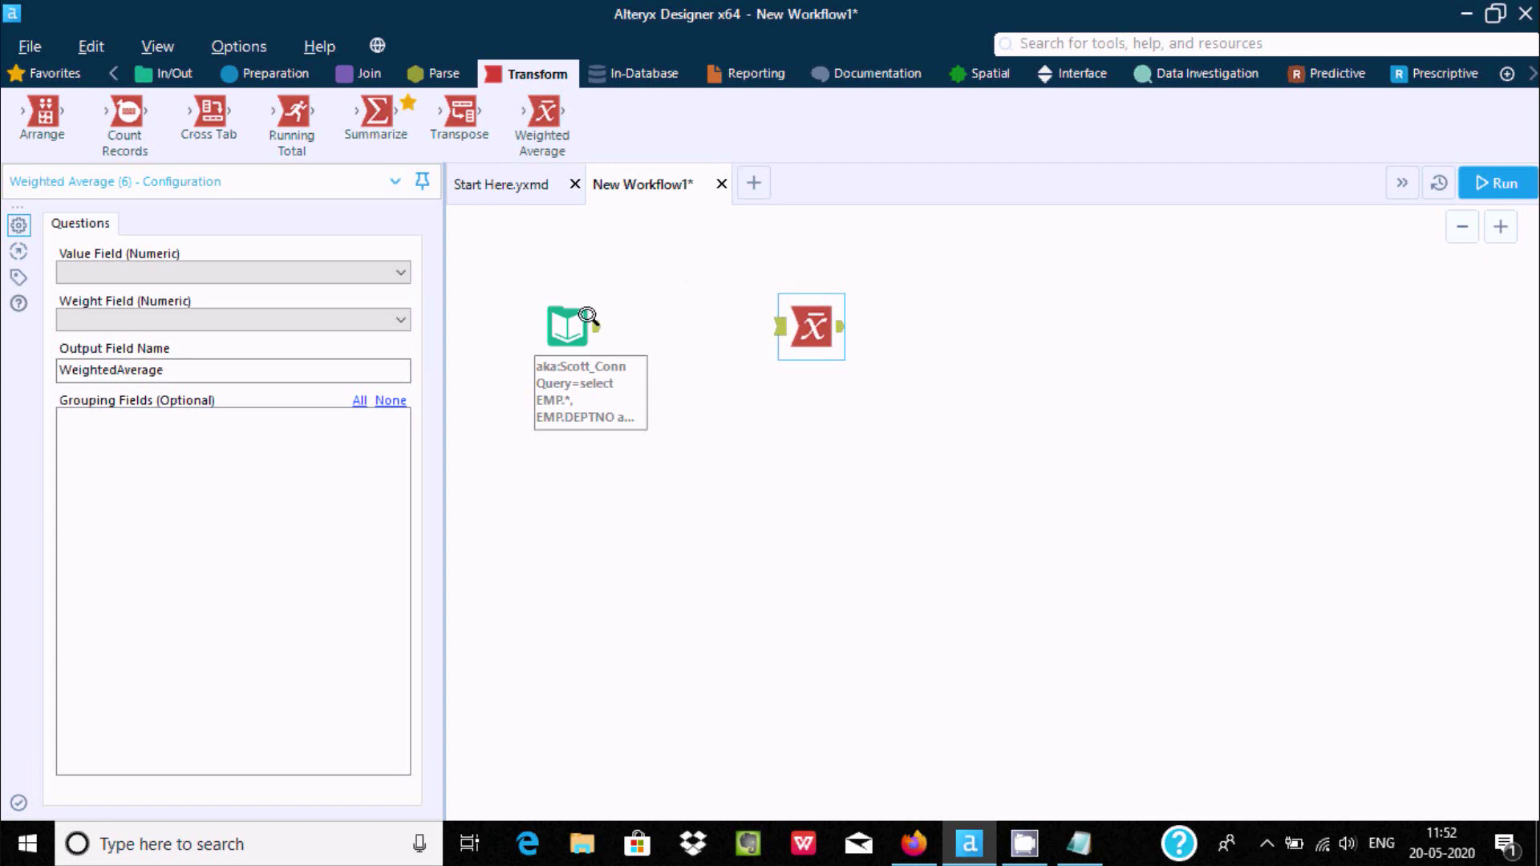
left_click_drag(598, 326, 767, 327)
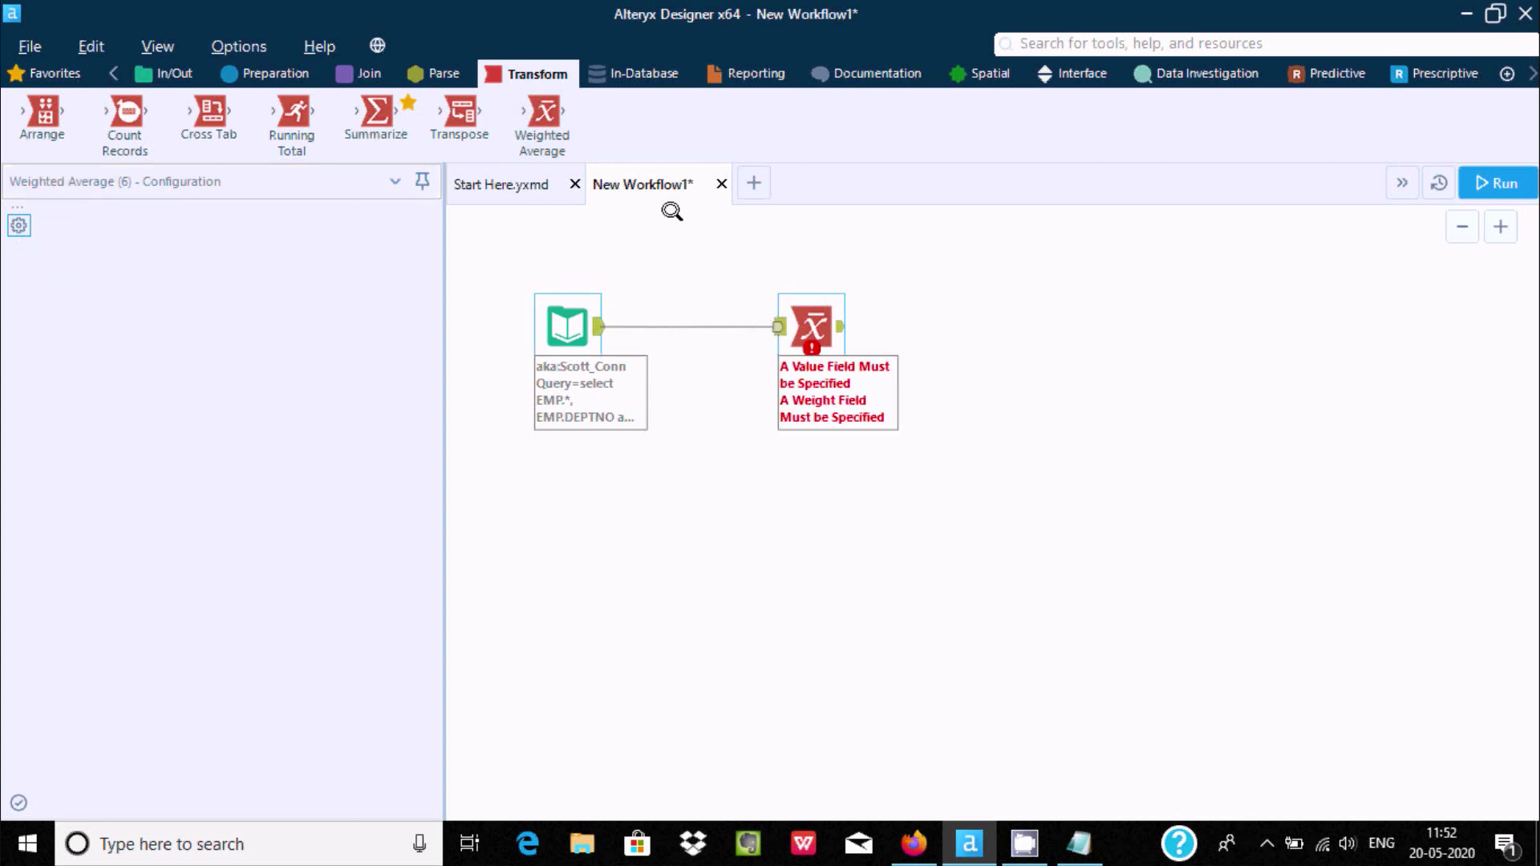
Add a Report Text tool after the Weighted Average tool and connect the two.
left_click(735, 70)
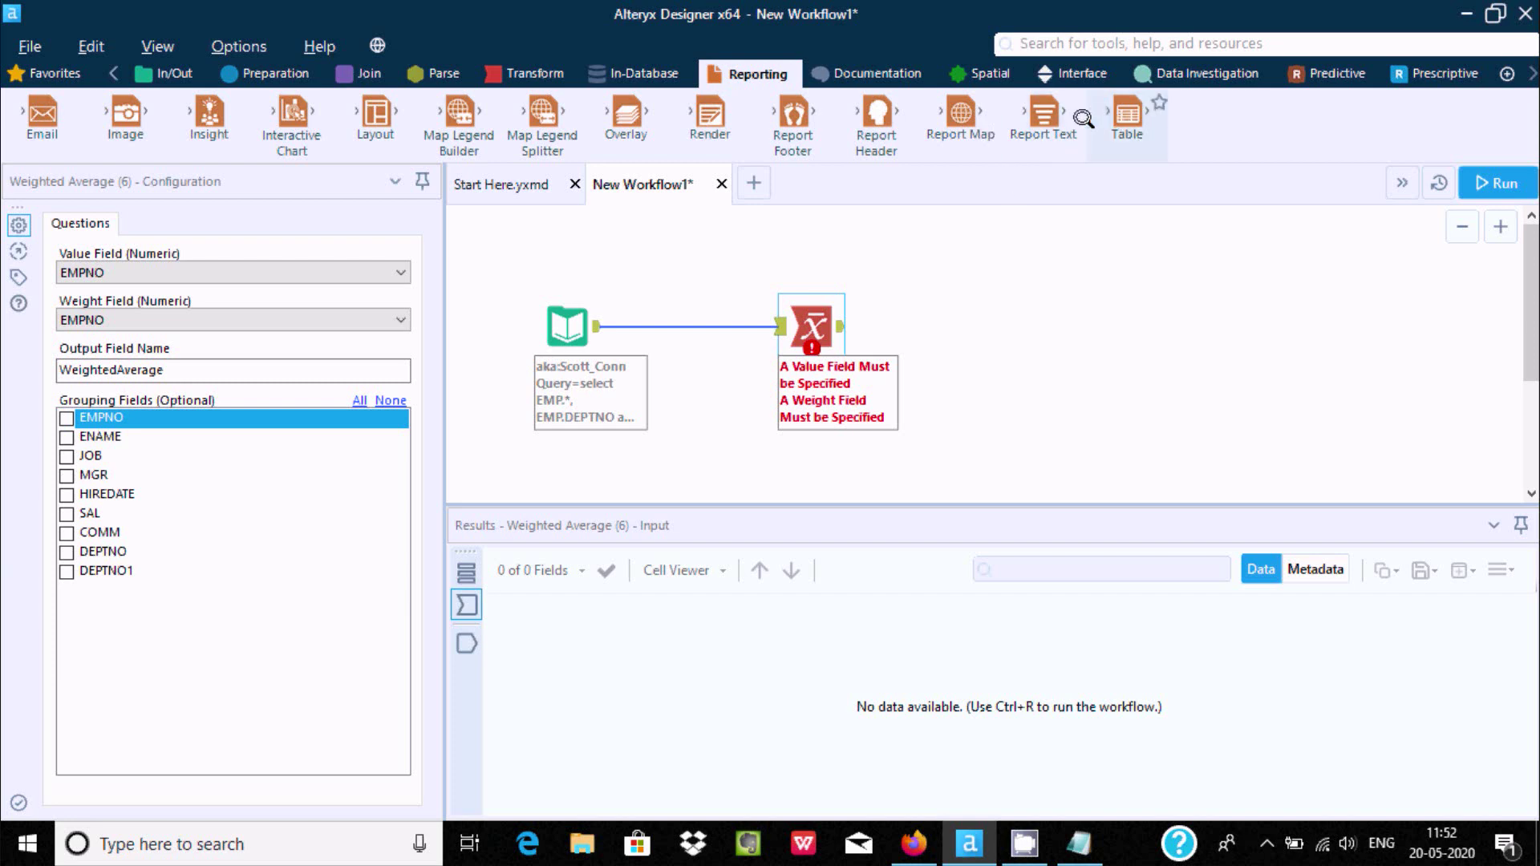
left_click_drag(1087, 293, 1095, 321)
left_click_drag(838, 320, 1069, 346)
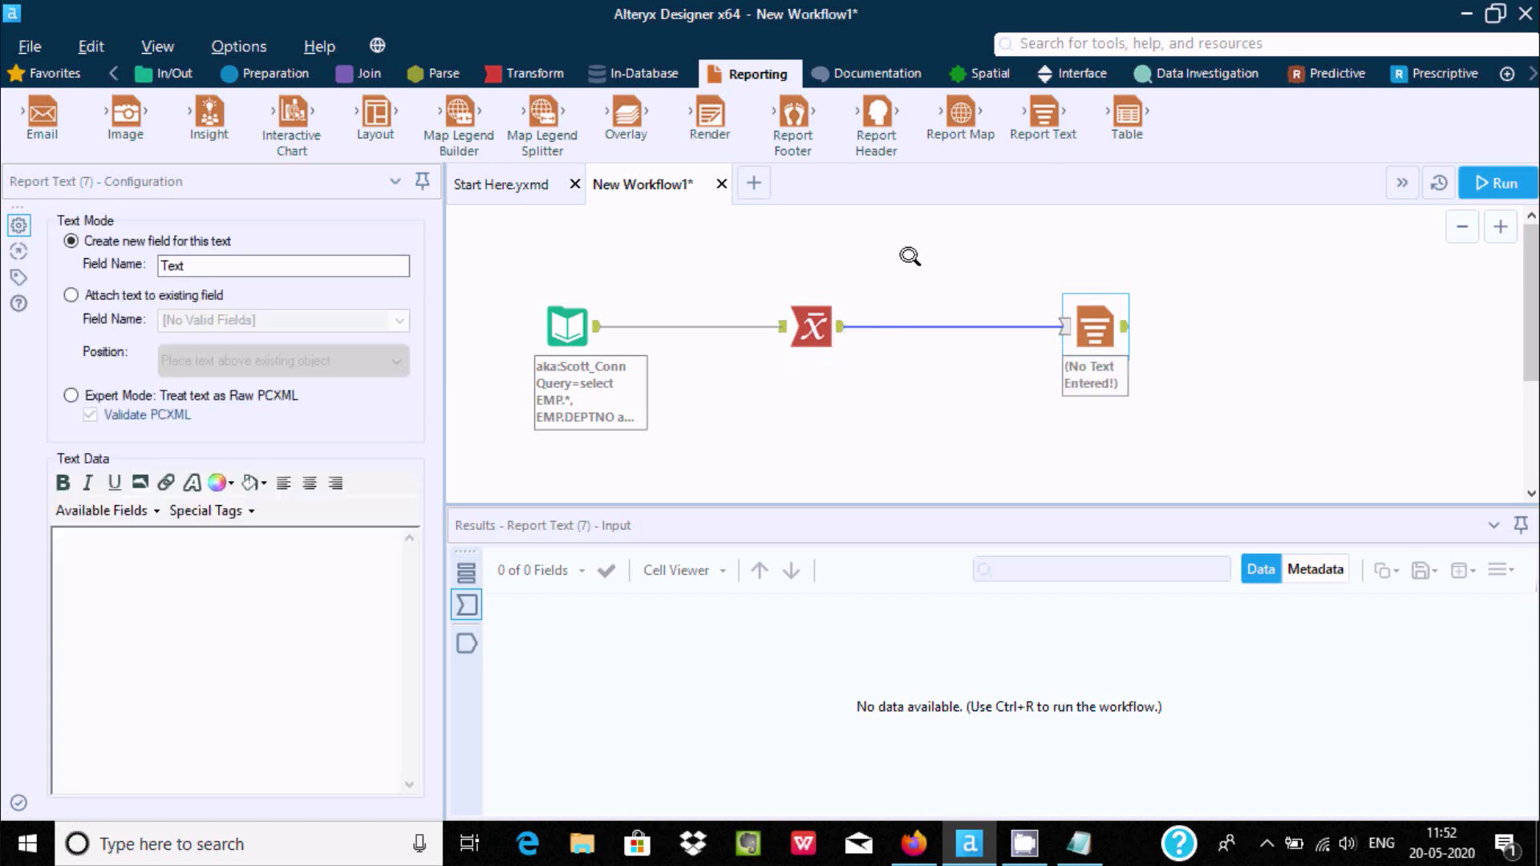
key("ctrl+r")
Set the Weighted Average tool's value field to MGR.
left_click(803, 311)
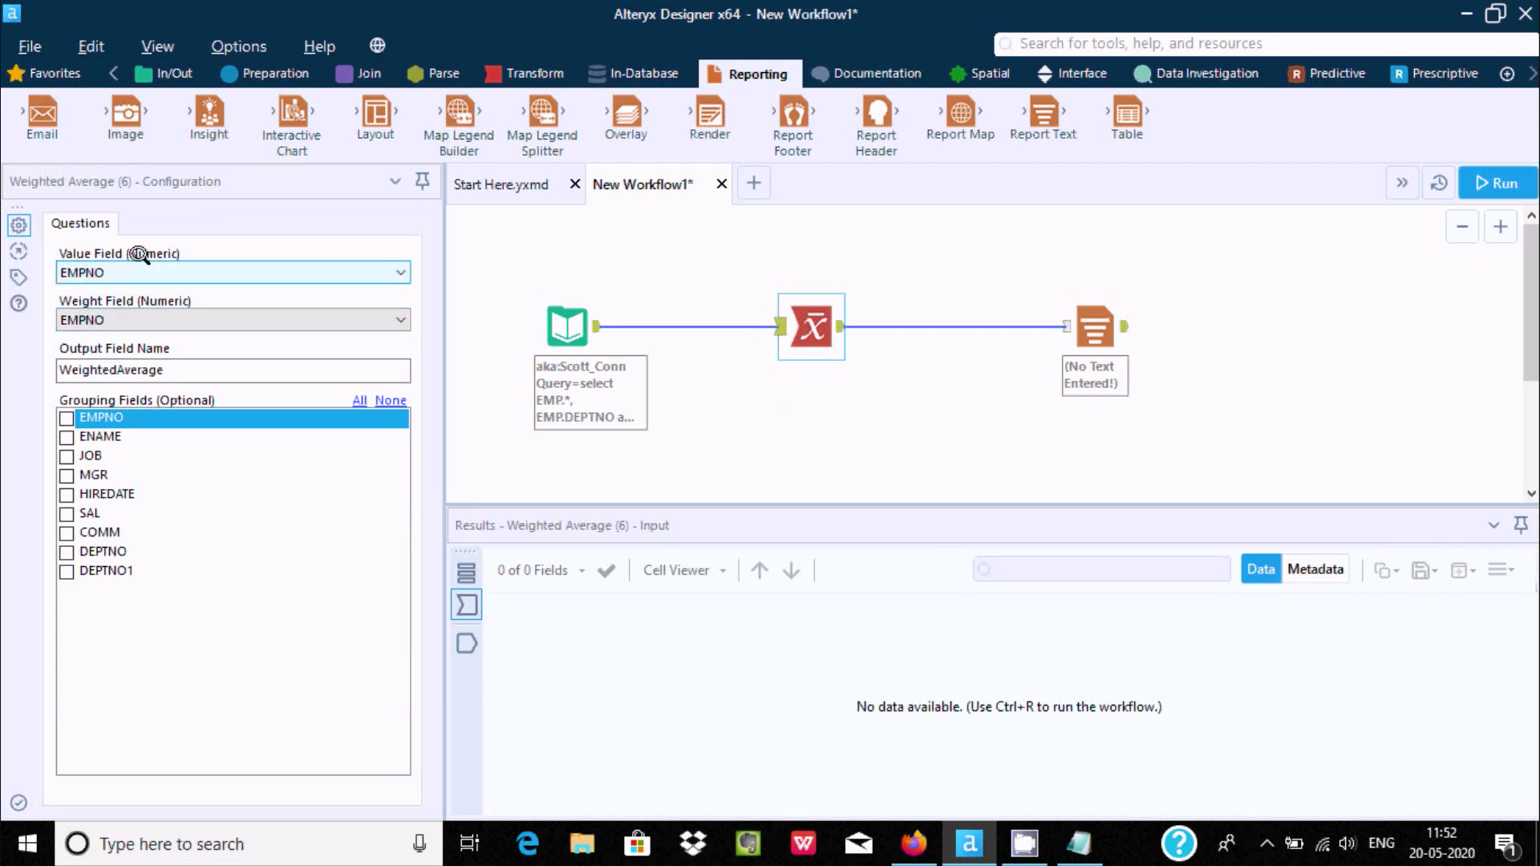
left_click(183, 270)
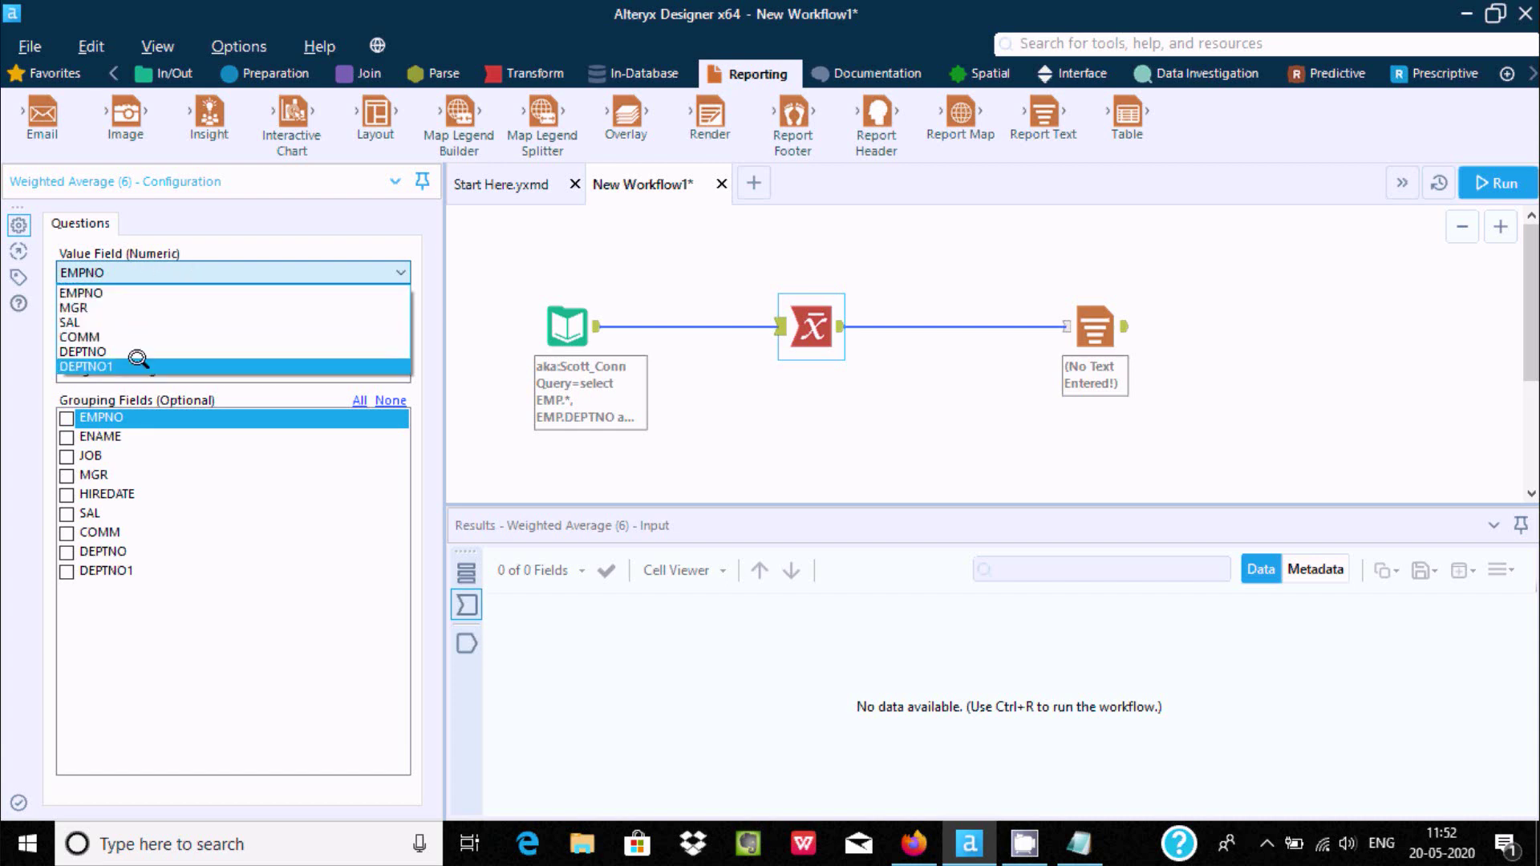
left_click(127, 305)
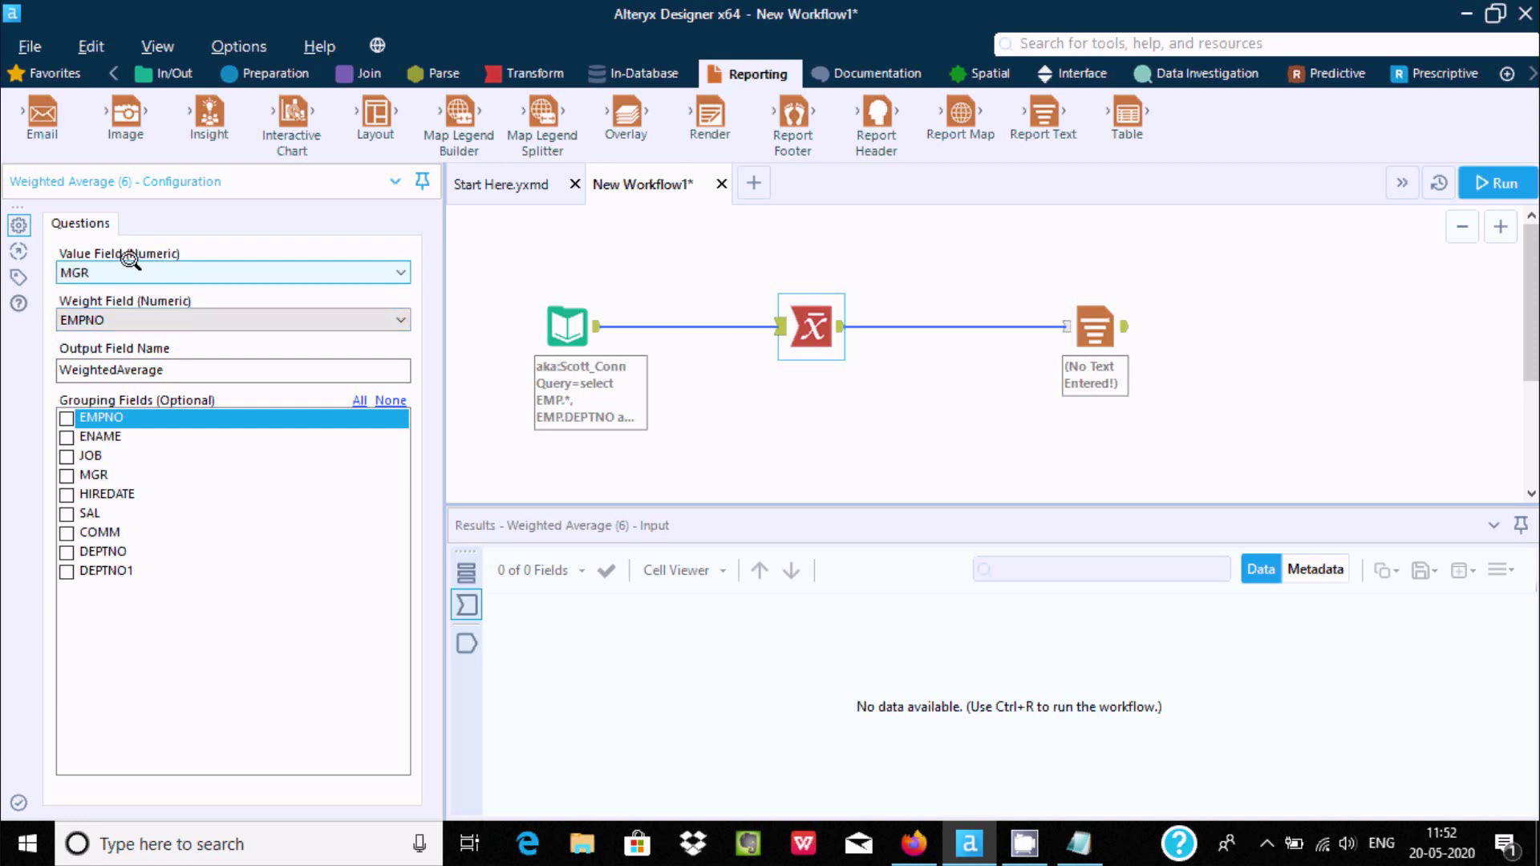
Run the workflow.
left_click(1177, 271)
left_click(1489, 182)
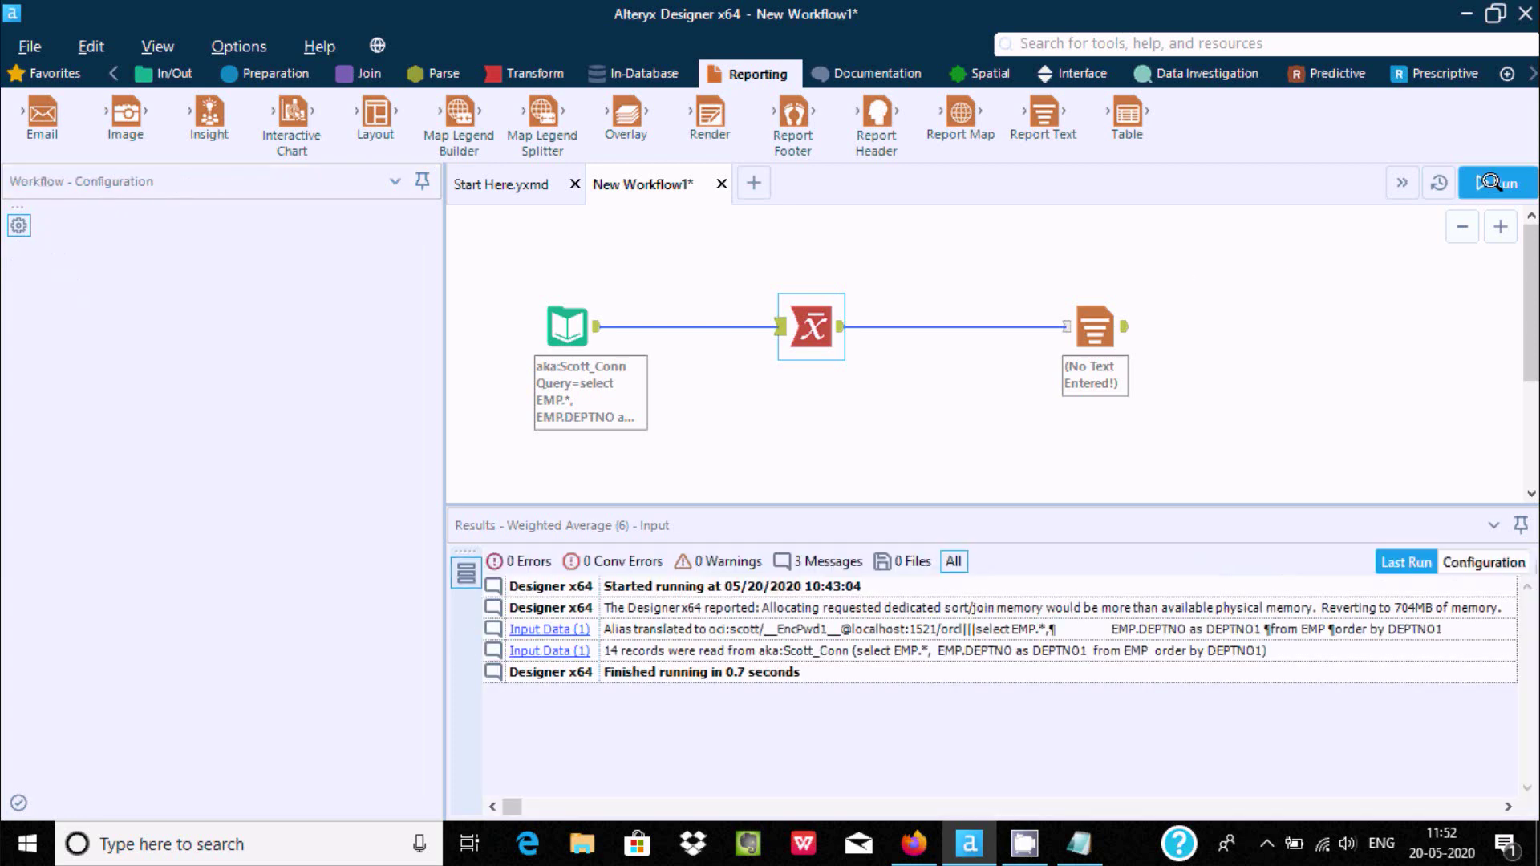
left_click(1495, 178)
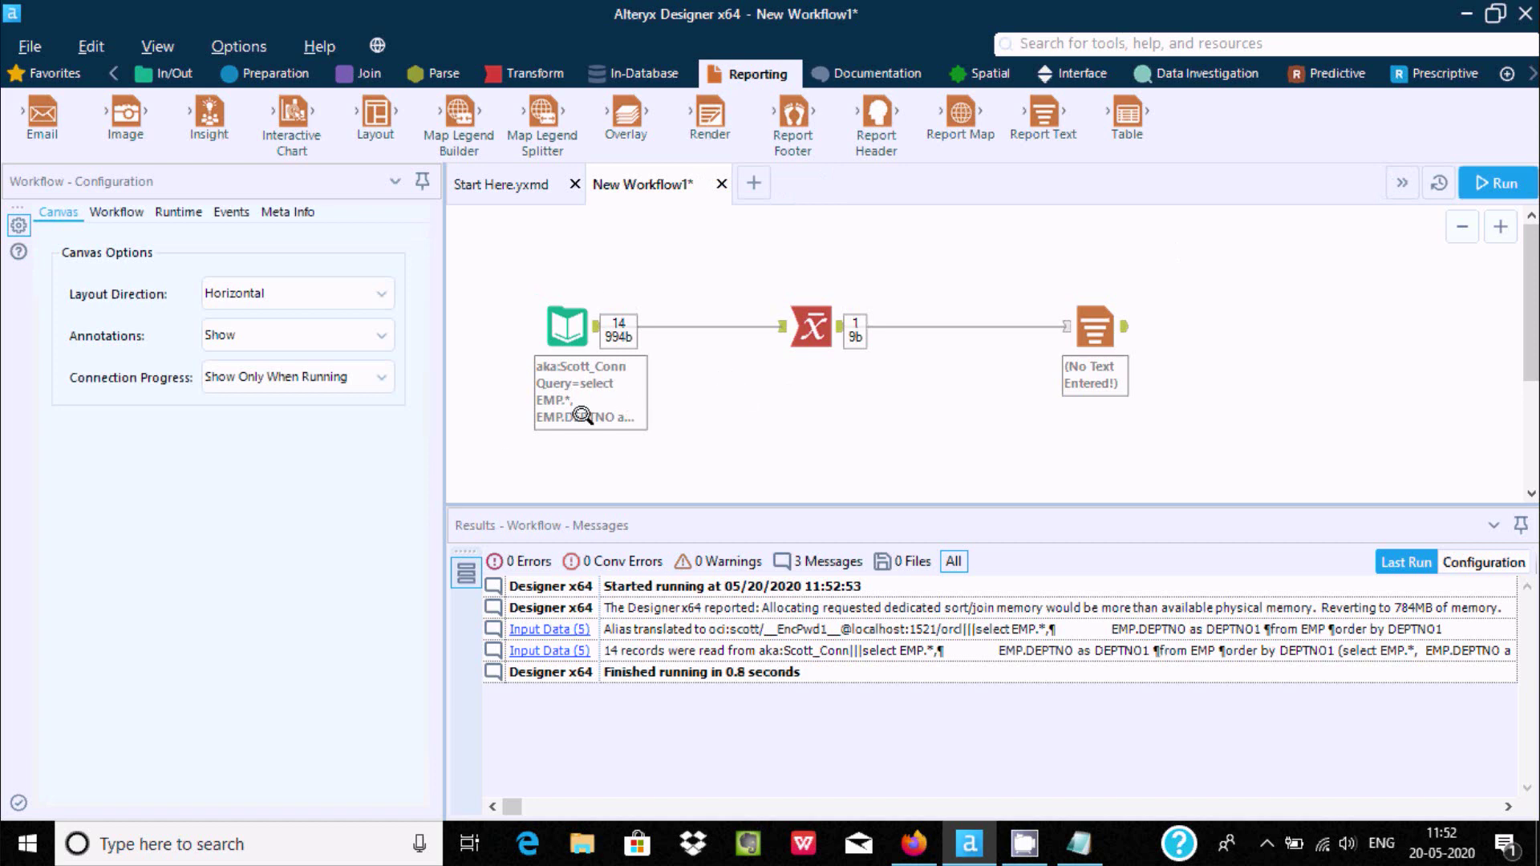
Examine the Input Data tool's output records, comparing the EMPNO, SAL, DEPTNO and DEPTNO1 columns.
left_click(564, 333)
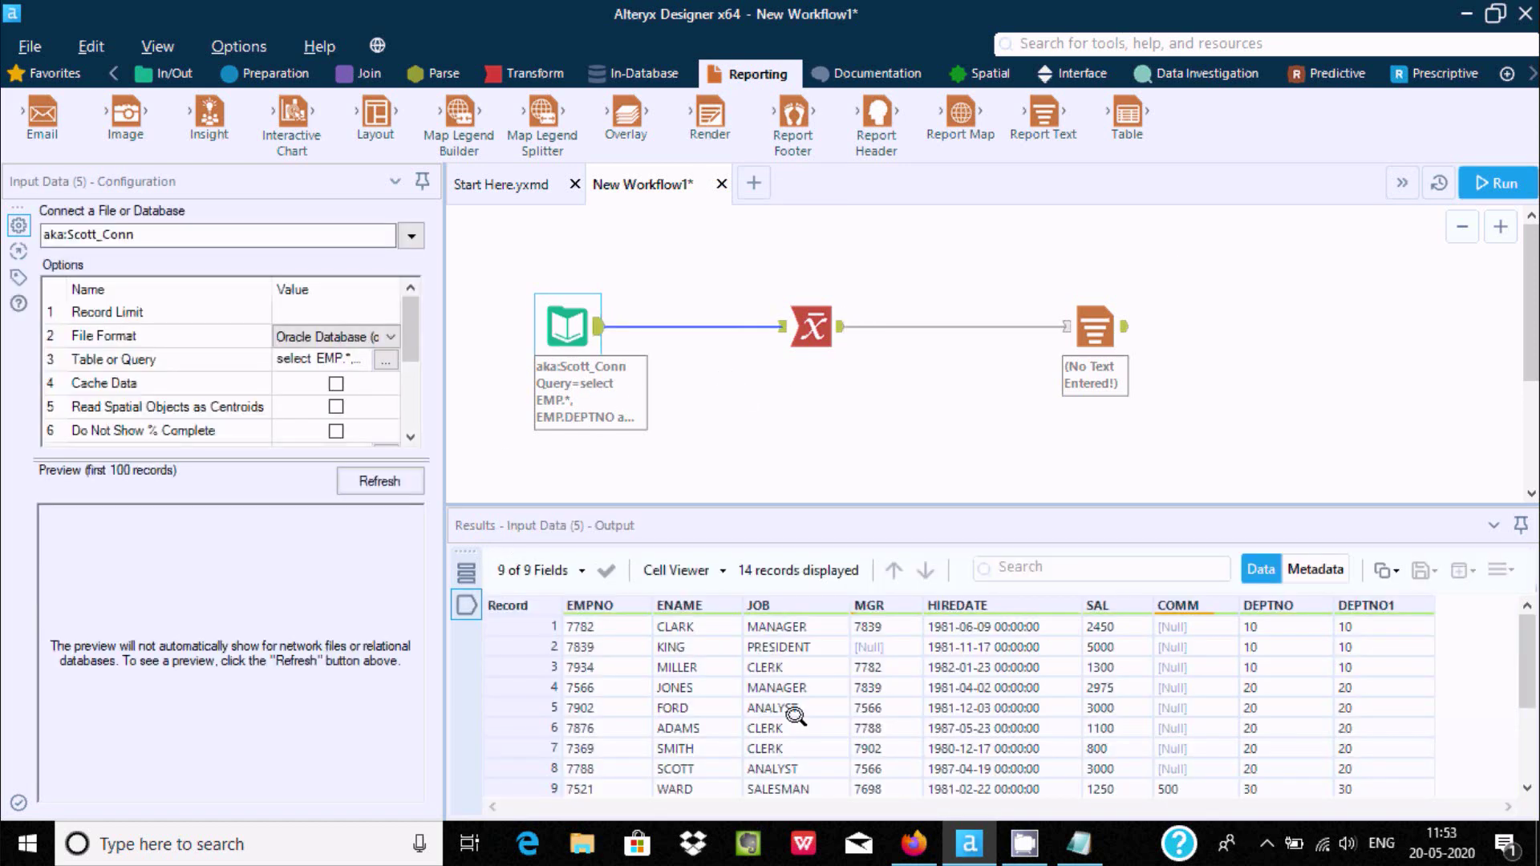
left_click(1347, 664)
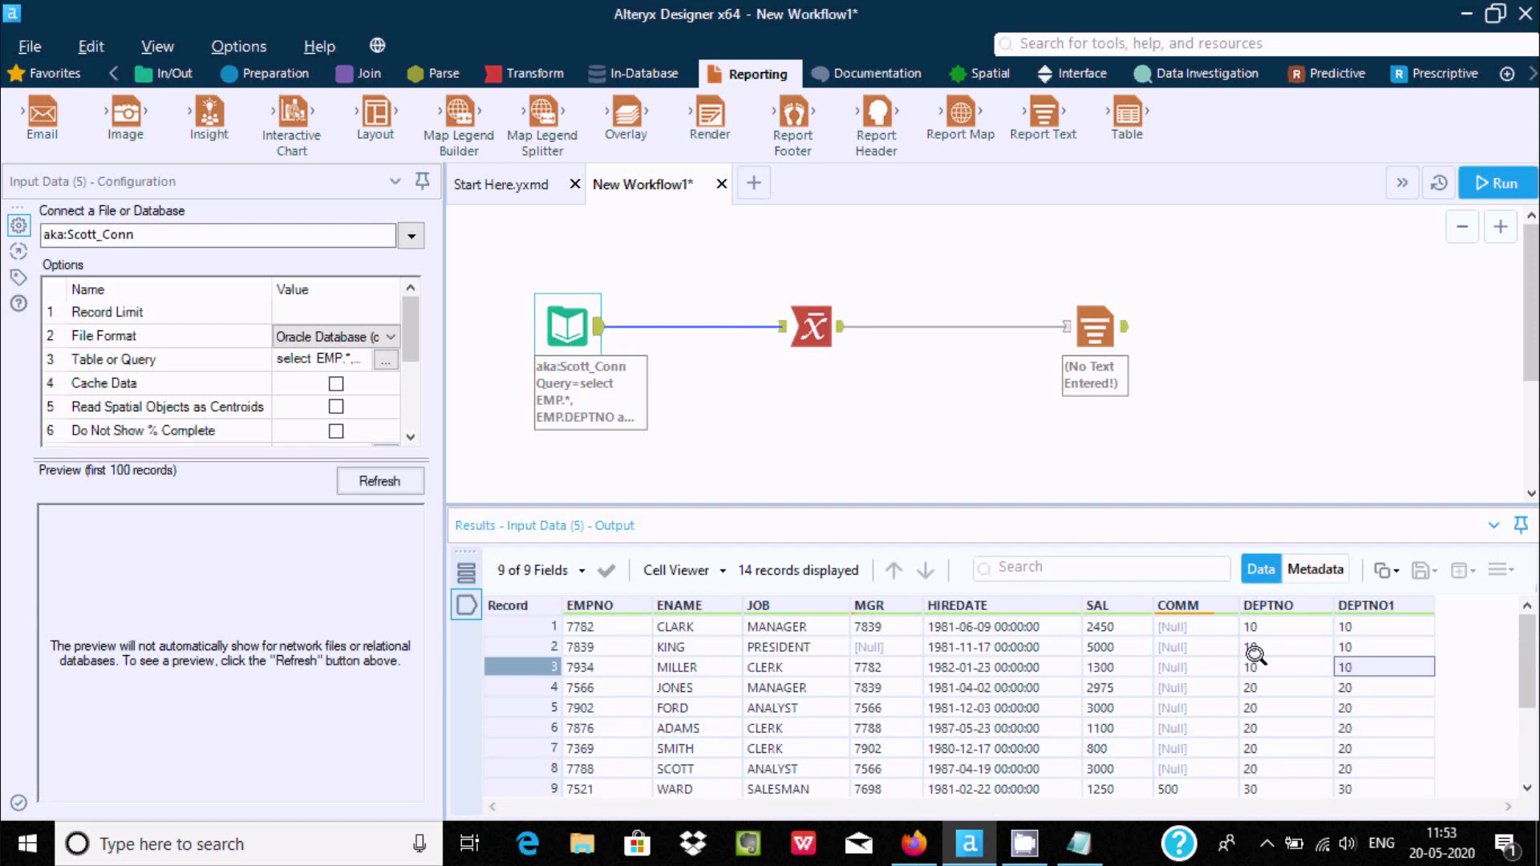
left_click(571, 664)
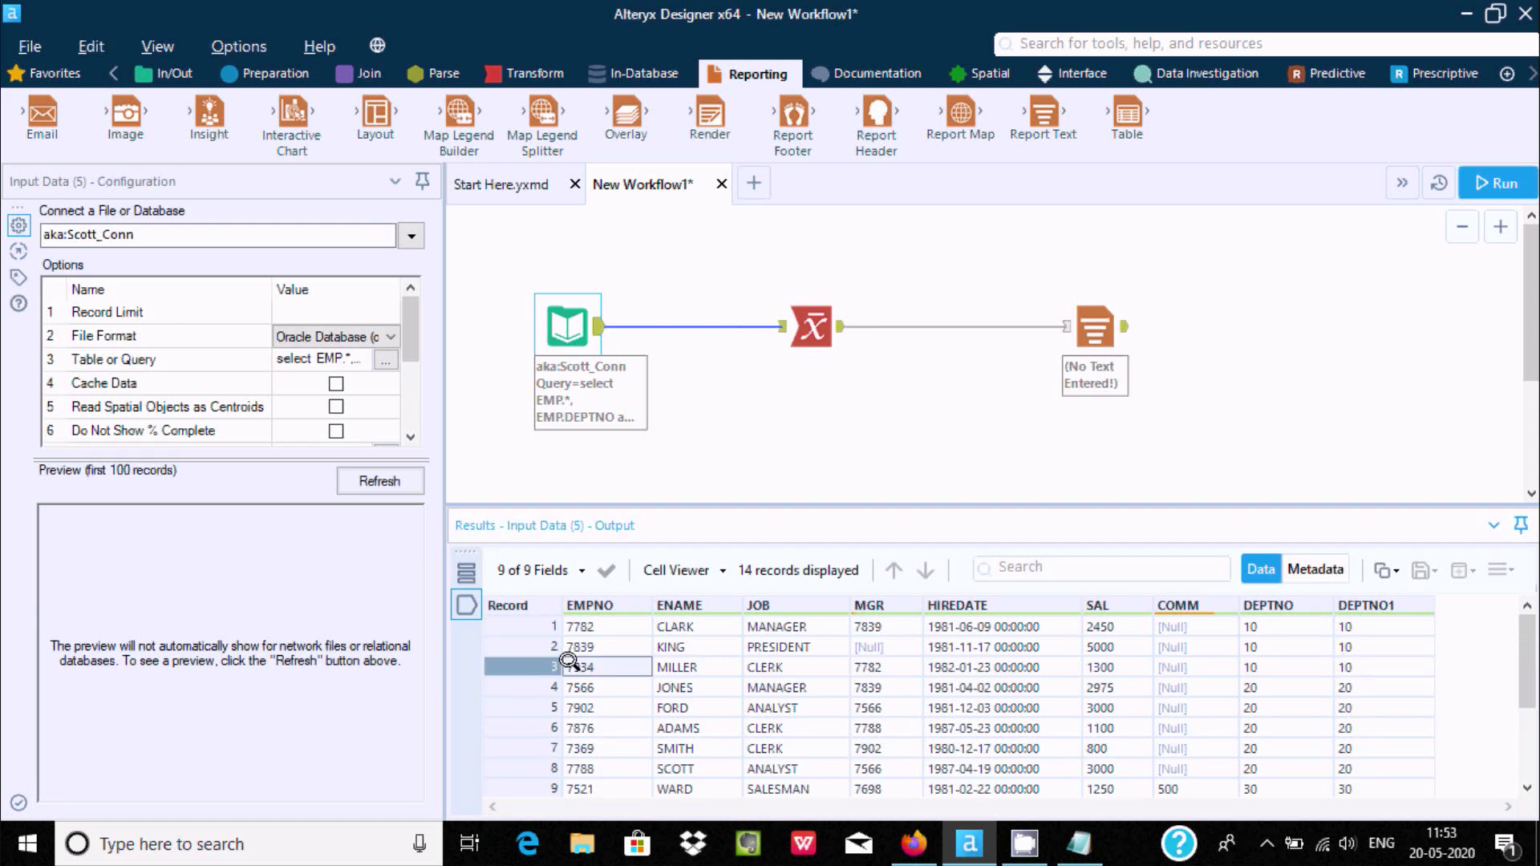
left_click(1252, 664)
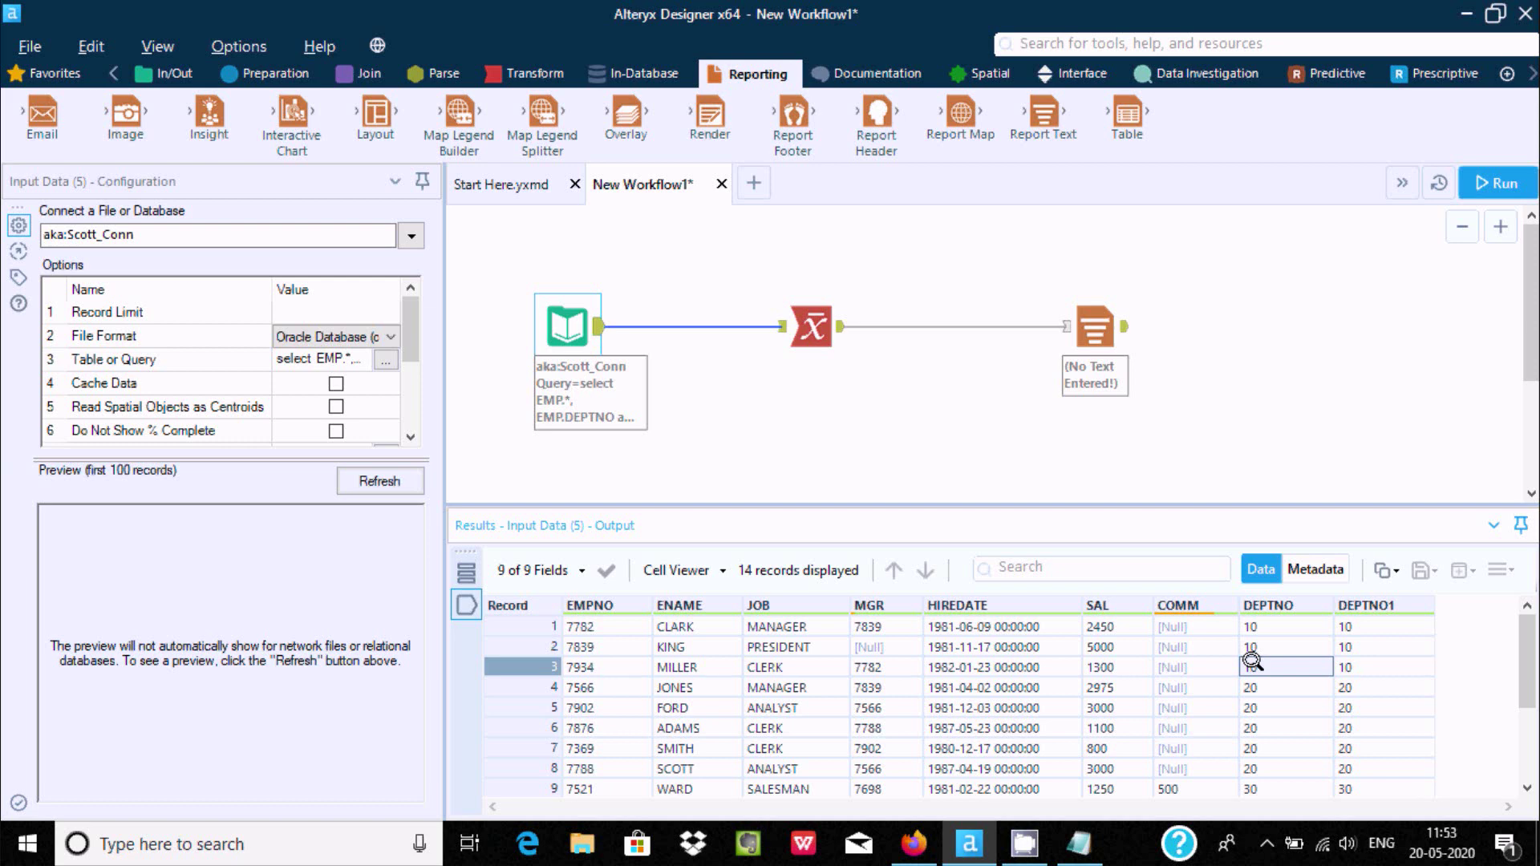
key("Left")
key("Left")
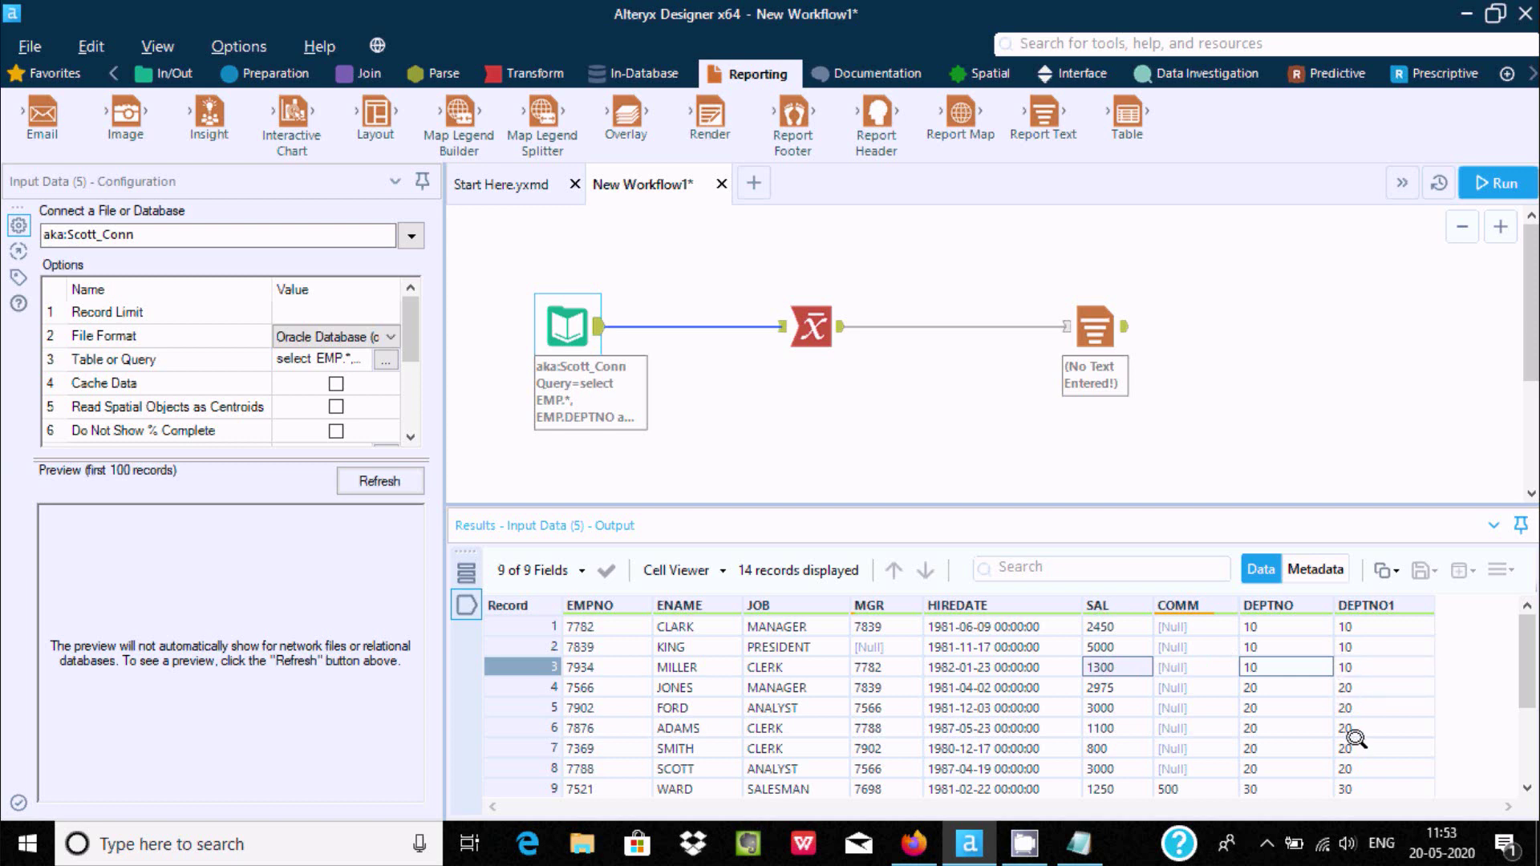
mouse_move(1527, 673)
left_mouse_down()
mouse_move(1530, 744)
mouse_move(1529, 672)
left_mouse_up()
Configure the Weighted Average tool with SAL as the value field and DEPTNO as the weight field.
left_click(817, 350)
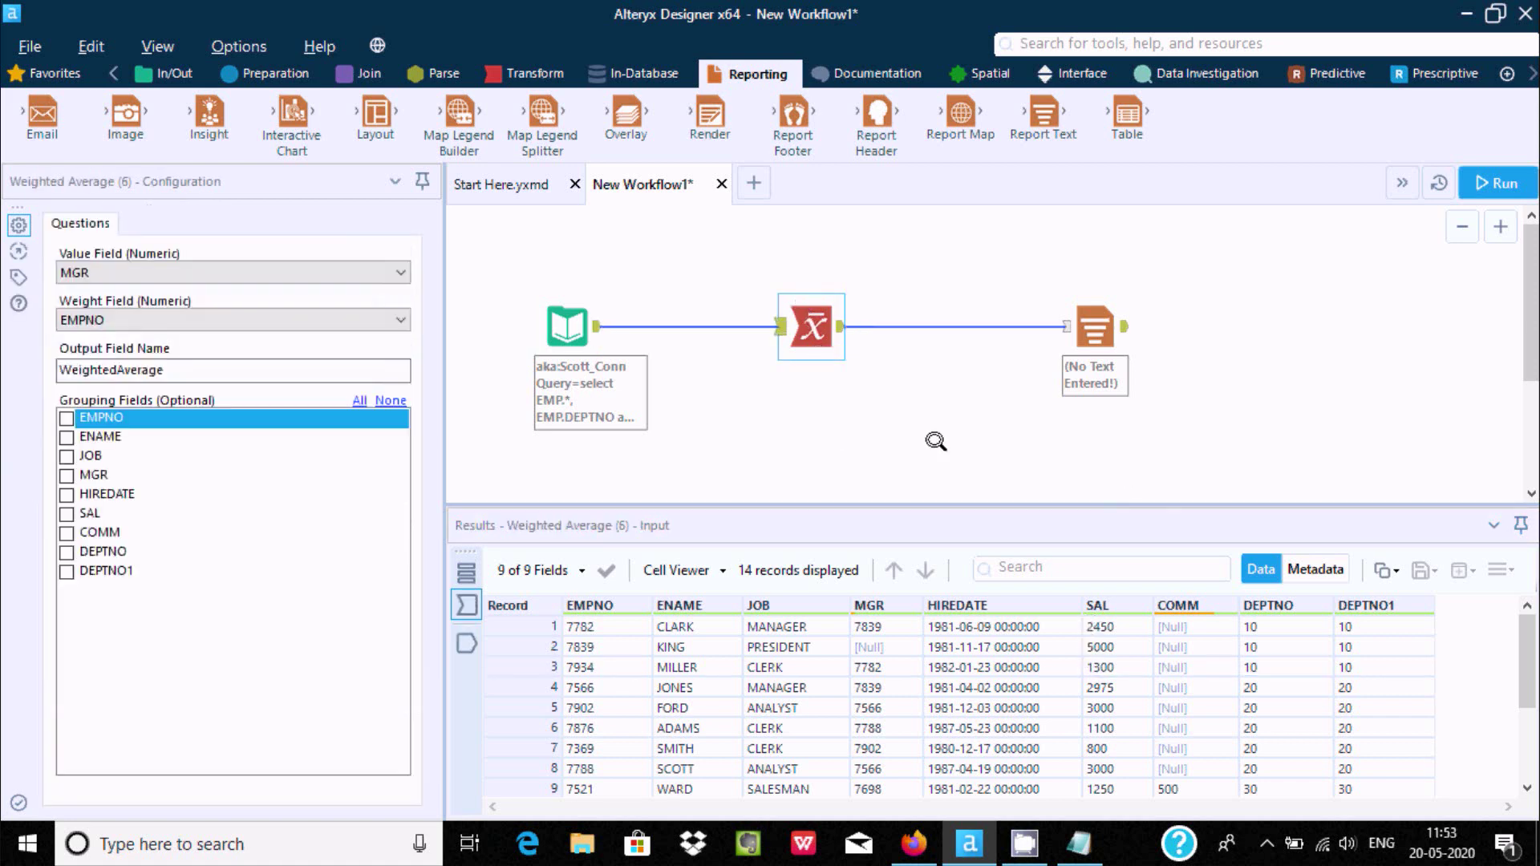
left_click(194, 276)
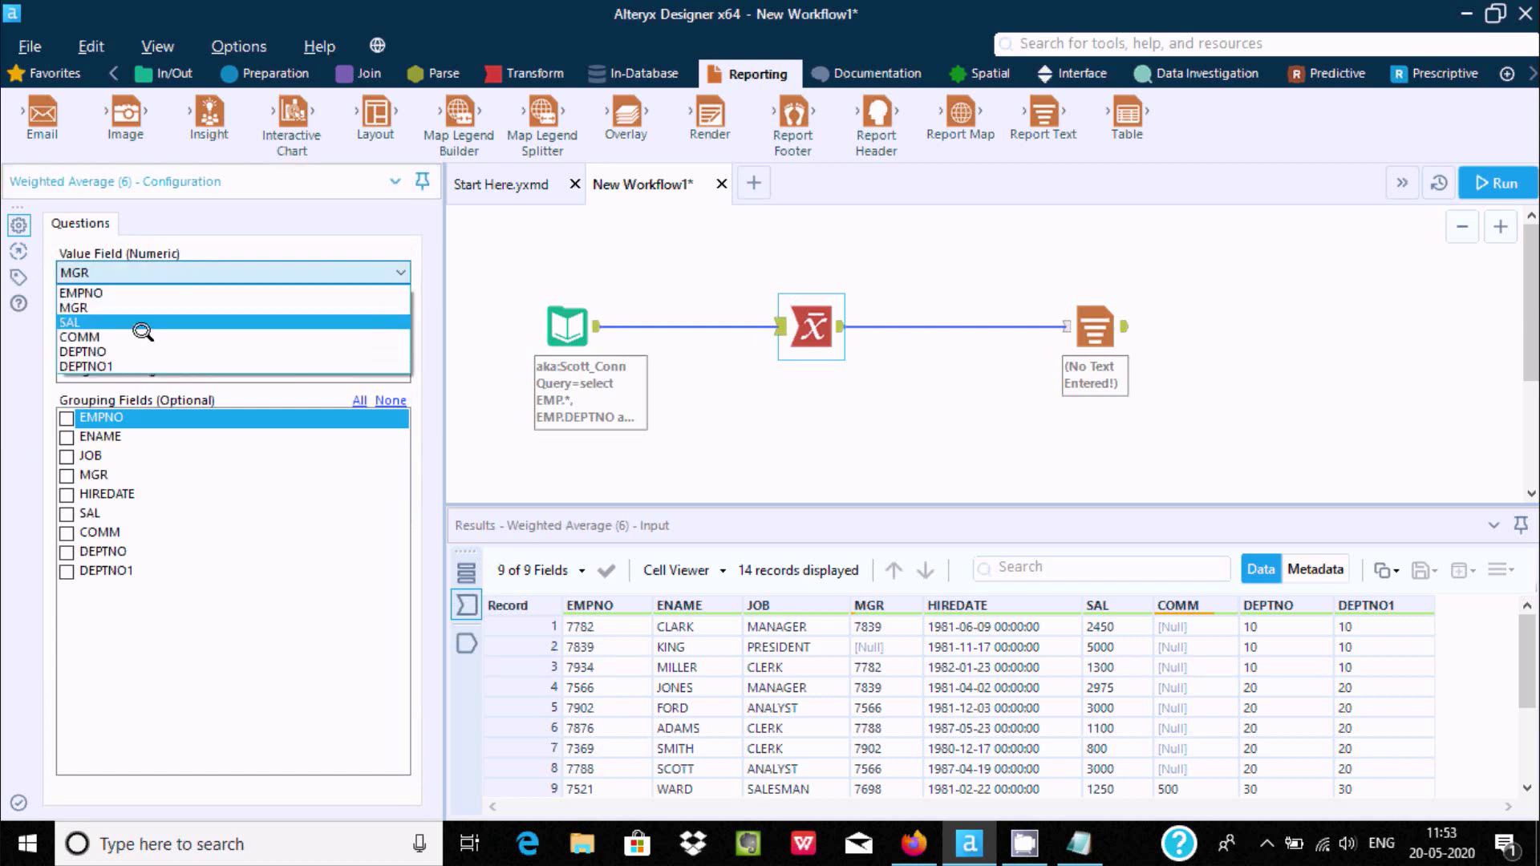
left_click(193, 325)
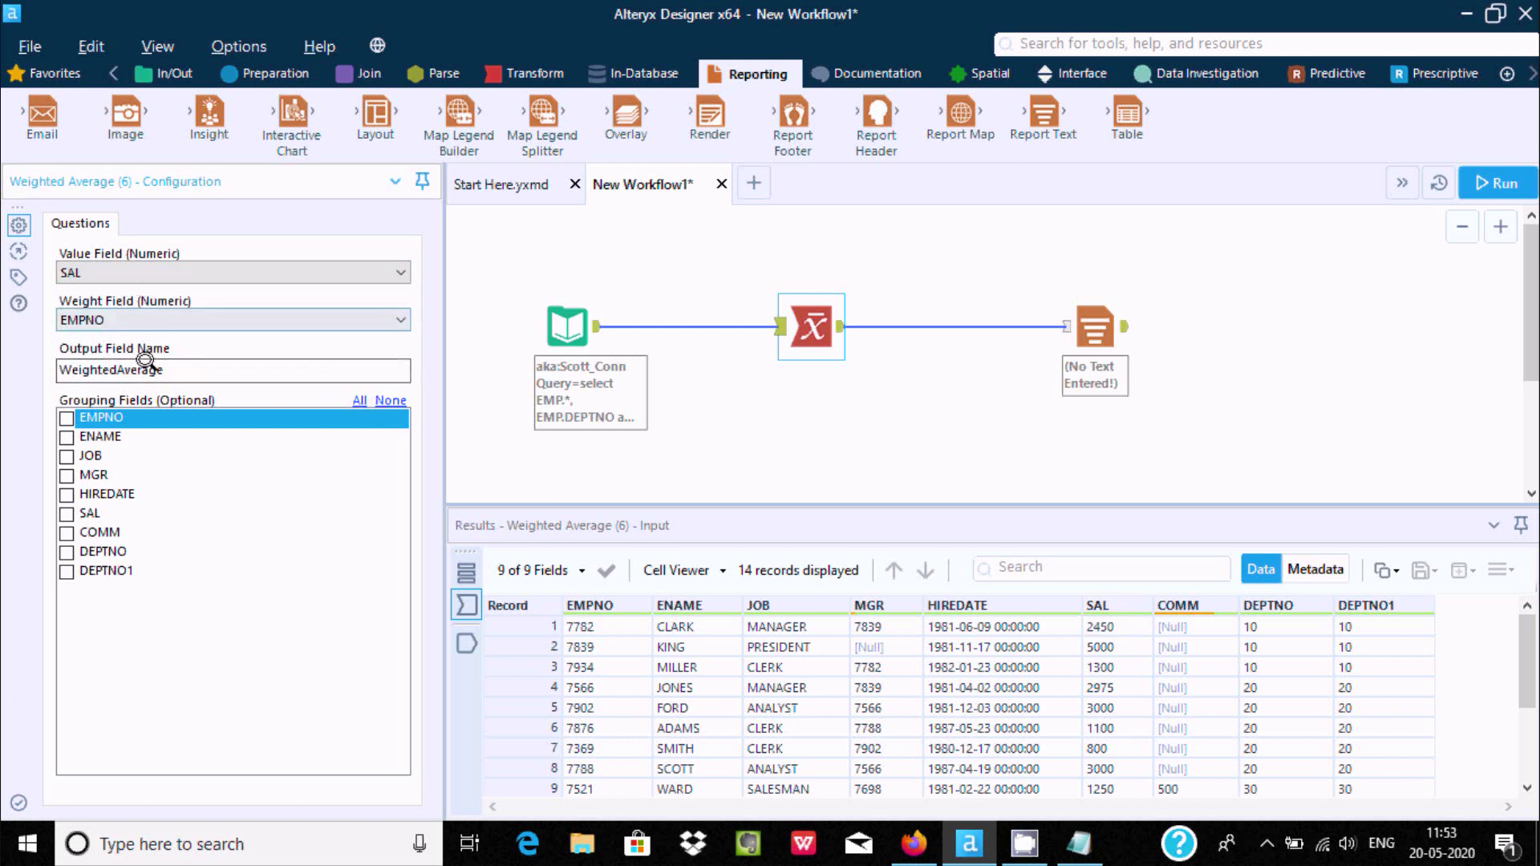
left_click(180, 320)
left_click(104, 384)
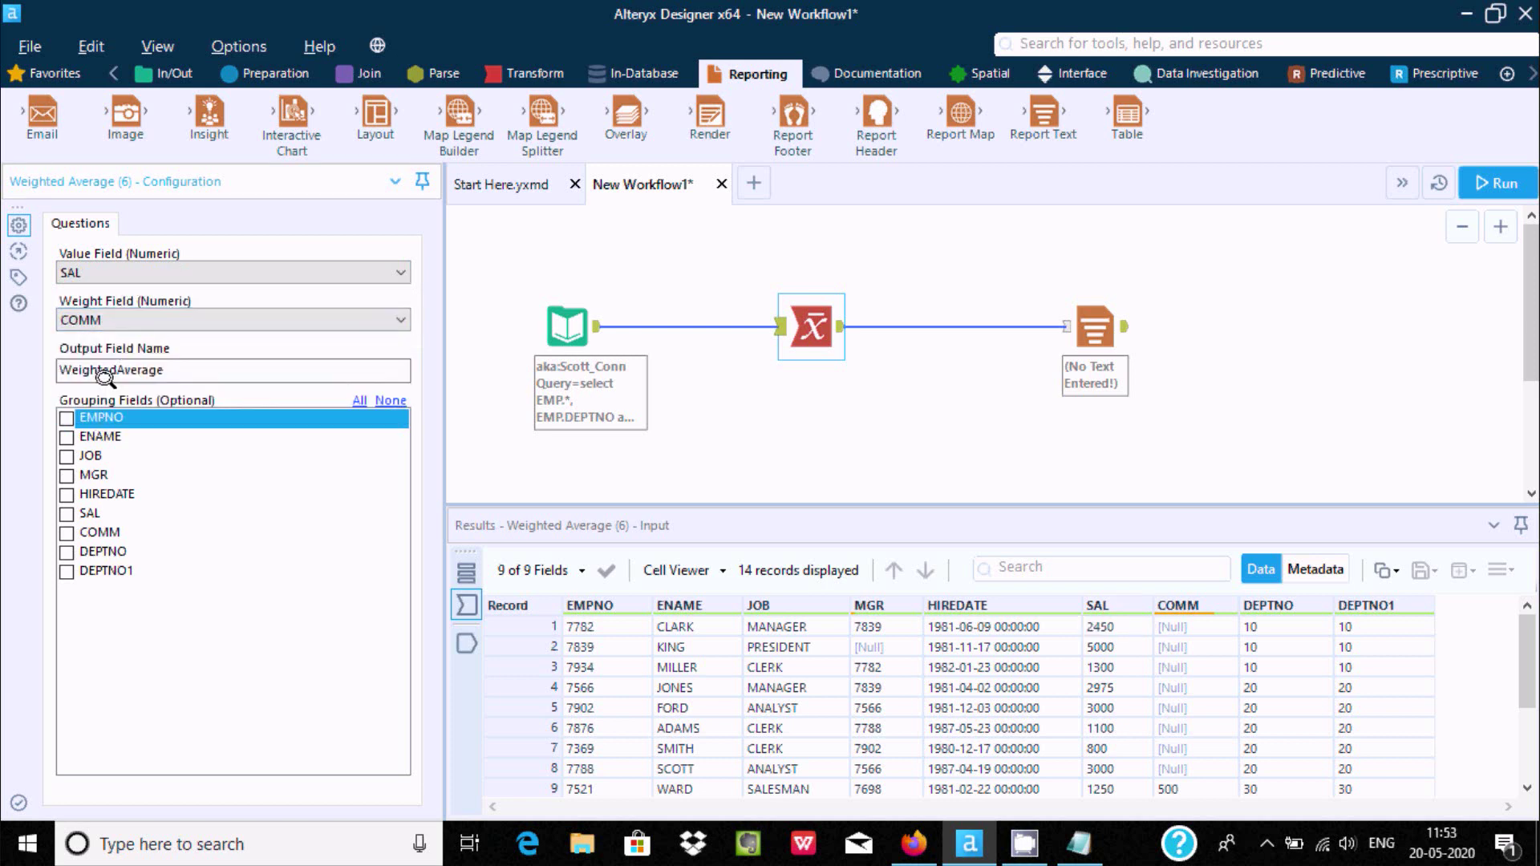
left_click(150, 317)
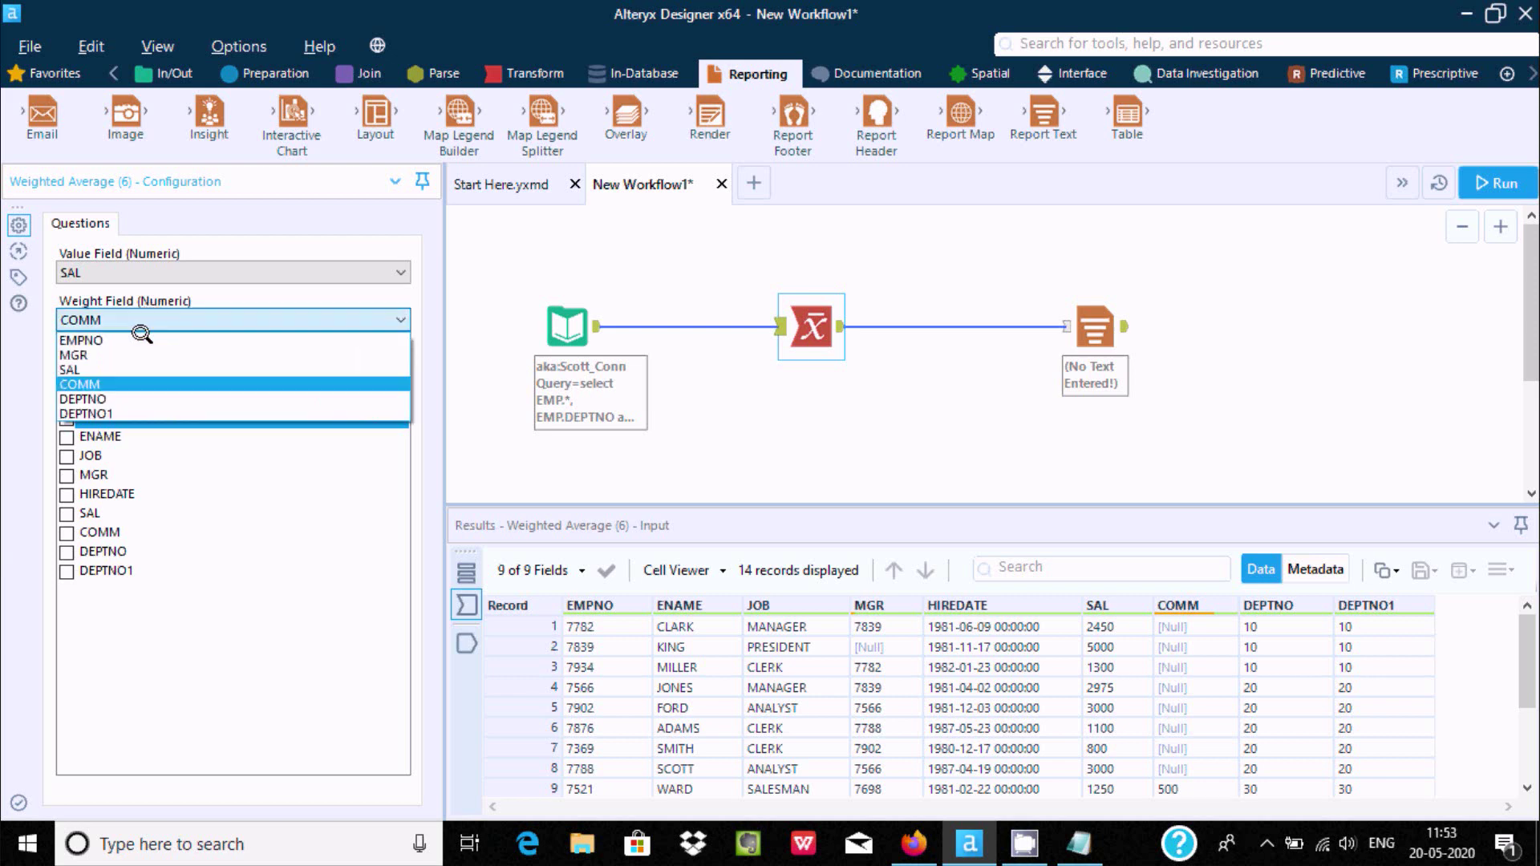
left_click(104, 399)
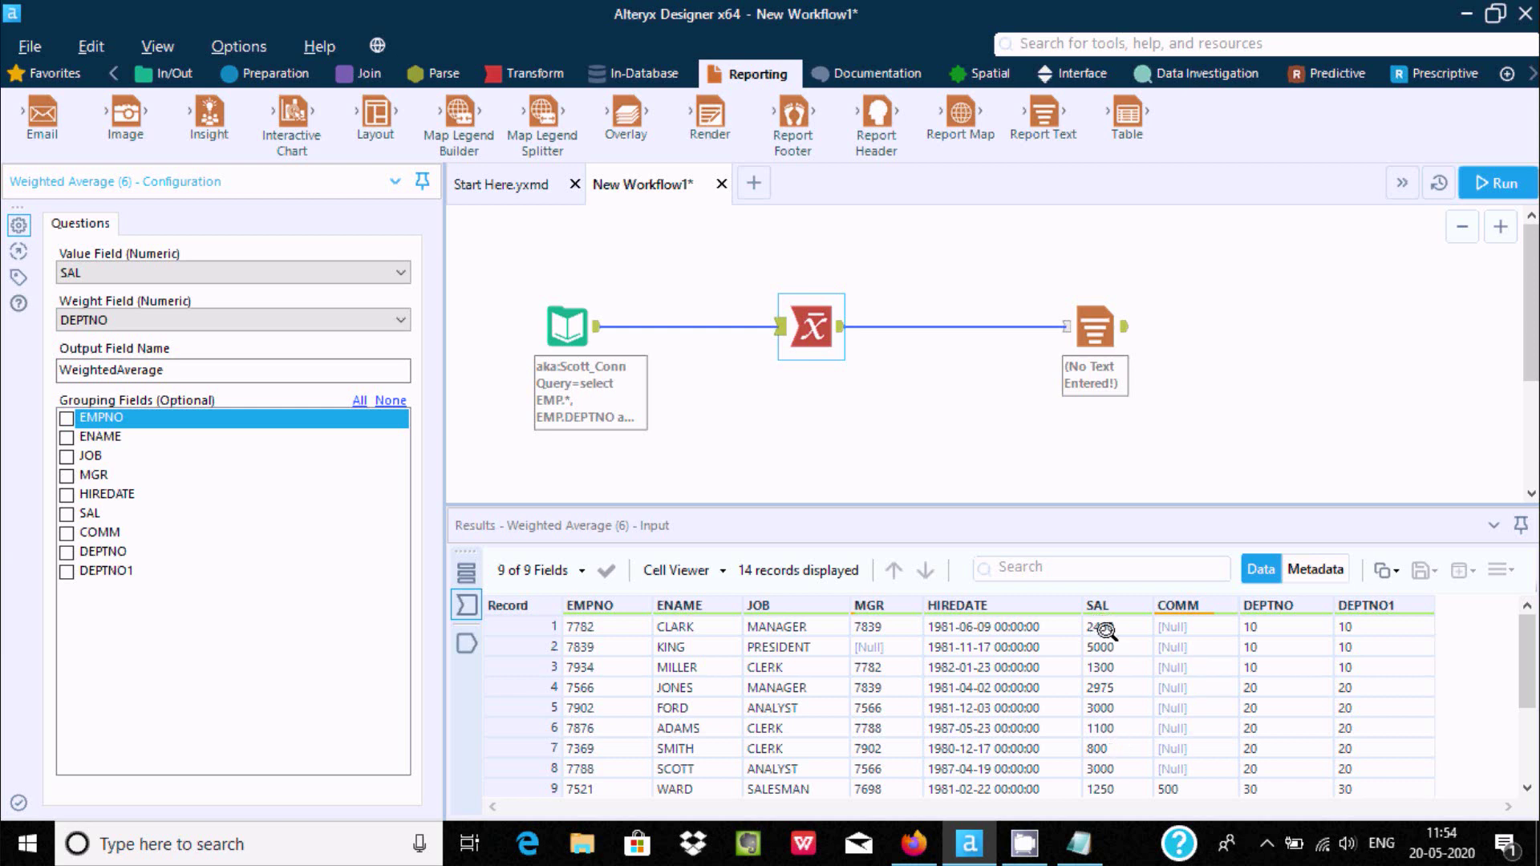
Run the workflow and compare the Report Text tool's incoming data with the Weighted Average tool's input records.
left_click(1485, 192)
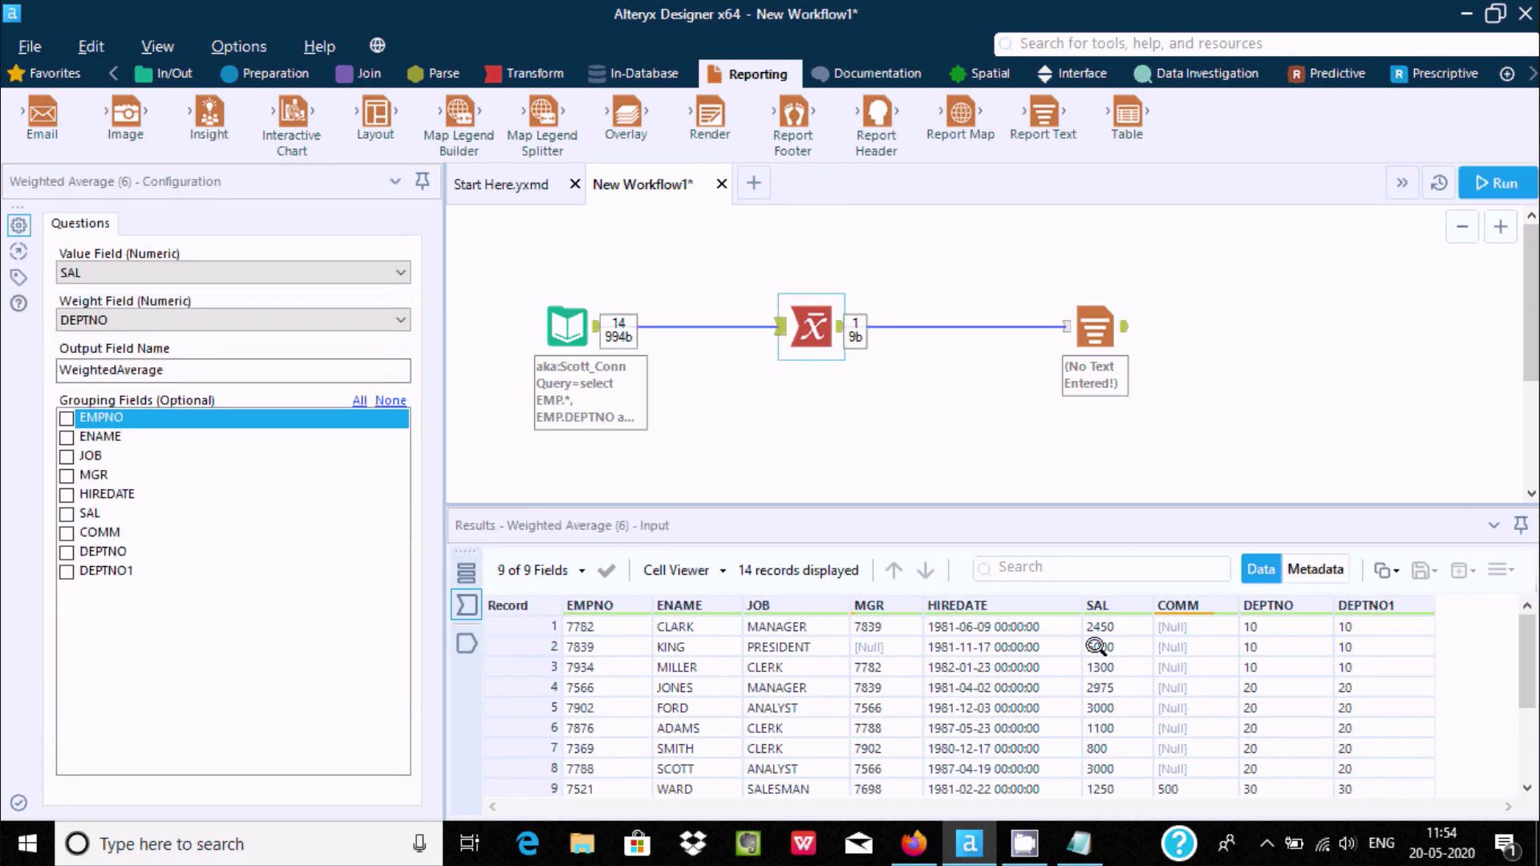
left_click(1094, 326)
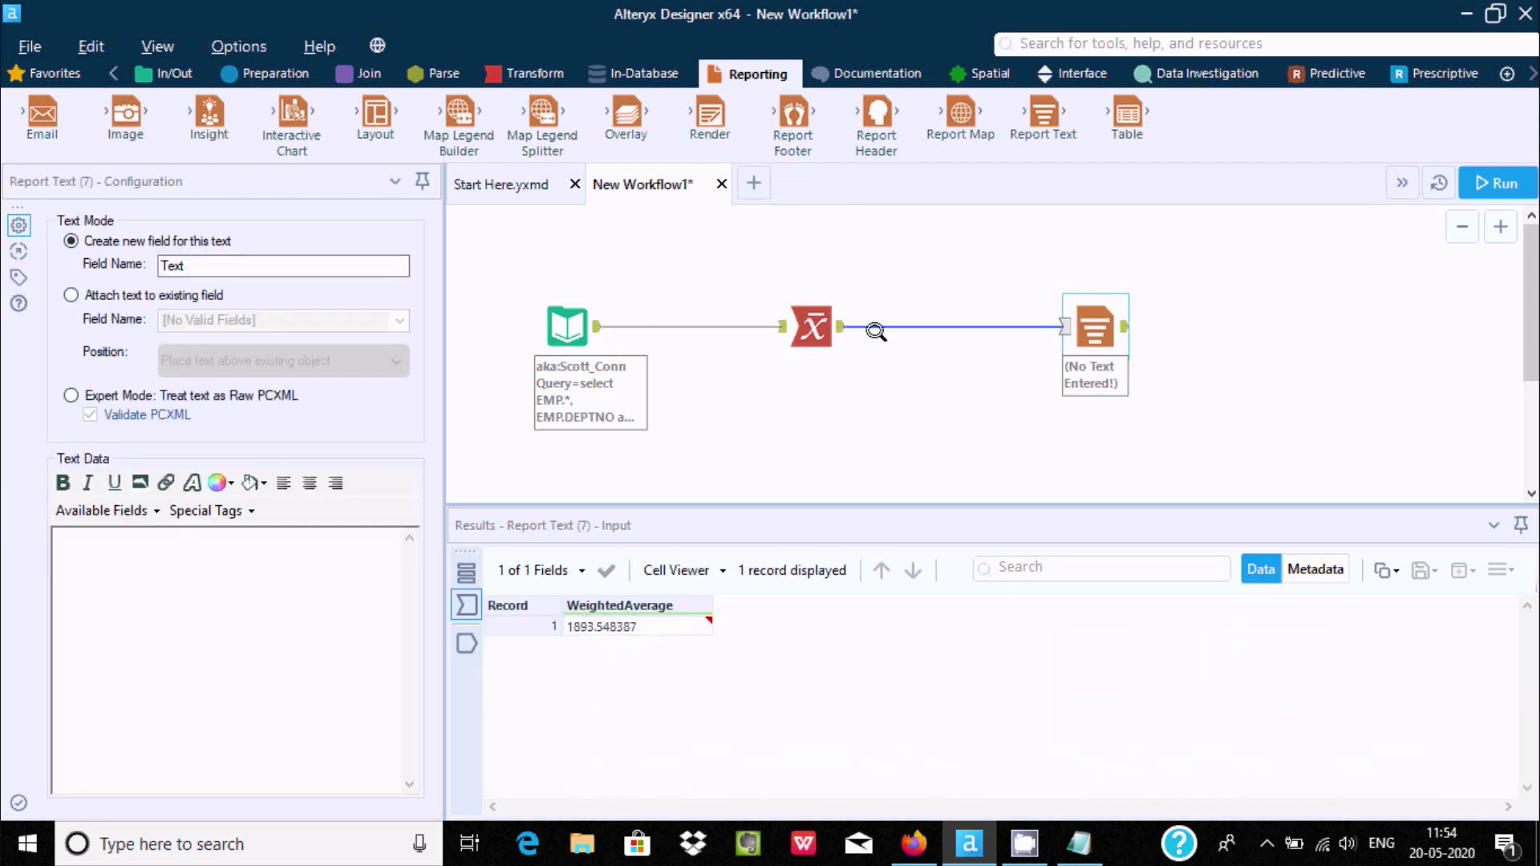
left_click(812, 326)
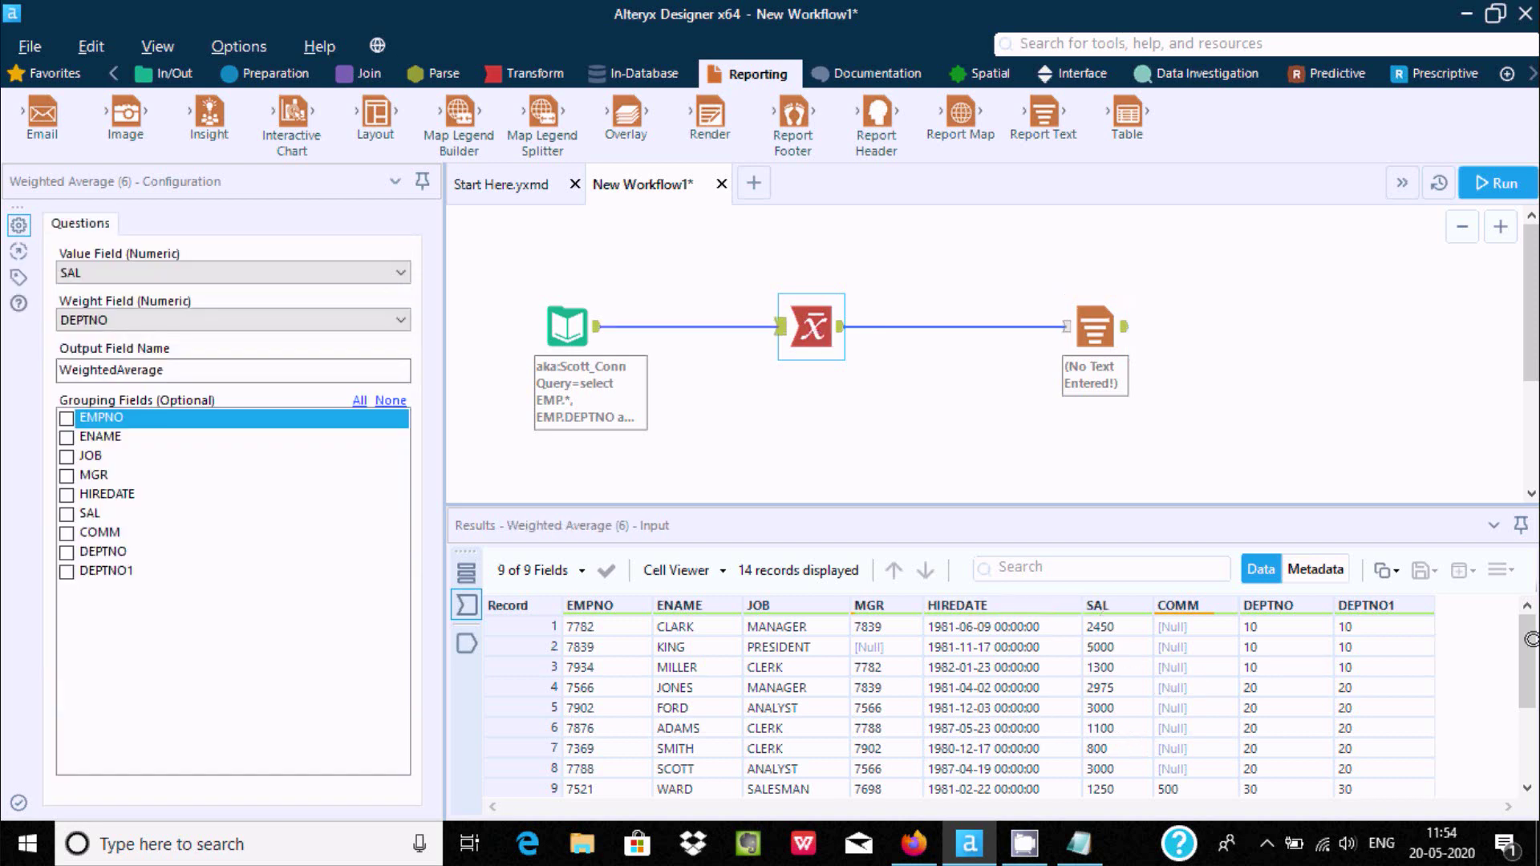
mouse_move(1522, 630)
left_mouse_down()
mouse_move(1518, 697)
mouse_move(1501, 636)
left_mouse_up()
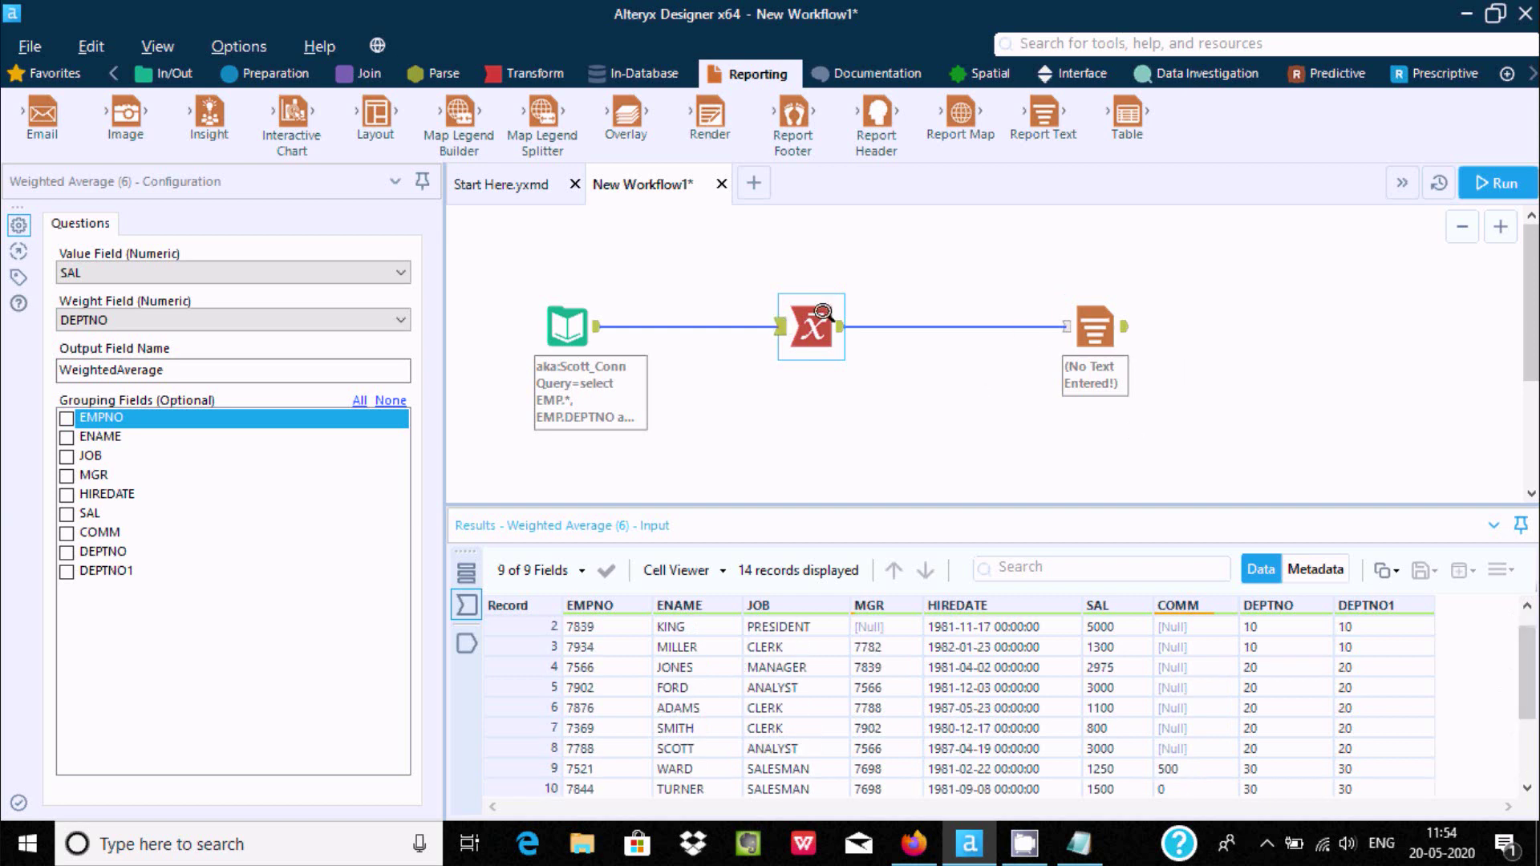
Group the weighted average by DEPTNO and rerun the workflow.
left_click(65, 552)
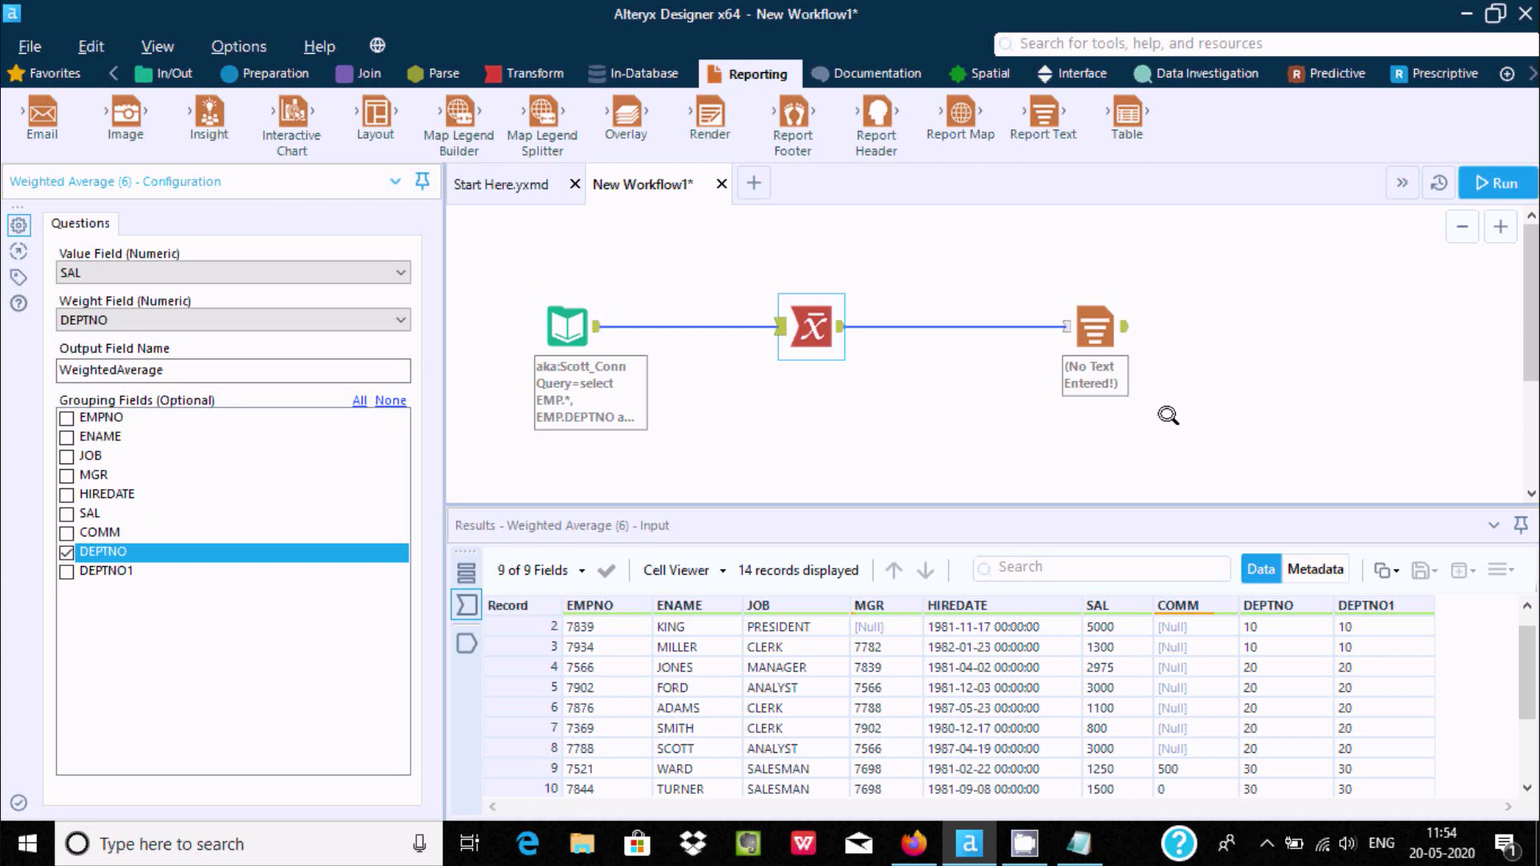
left_click(1495, 183)
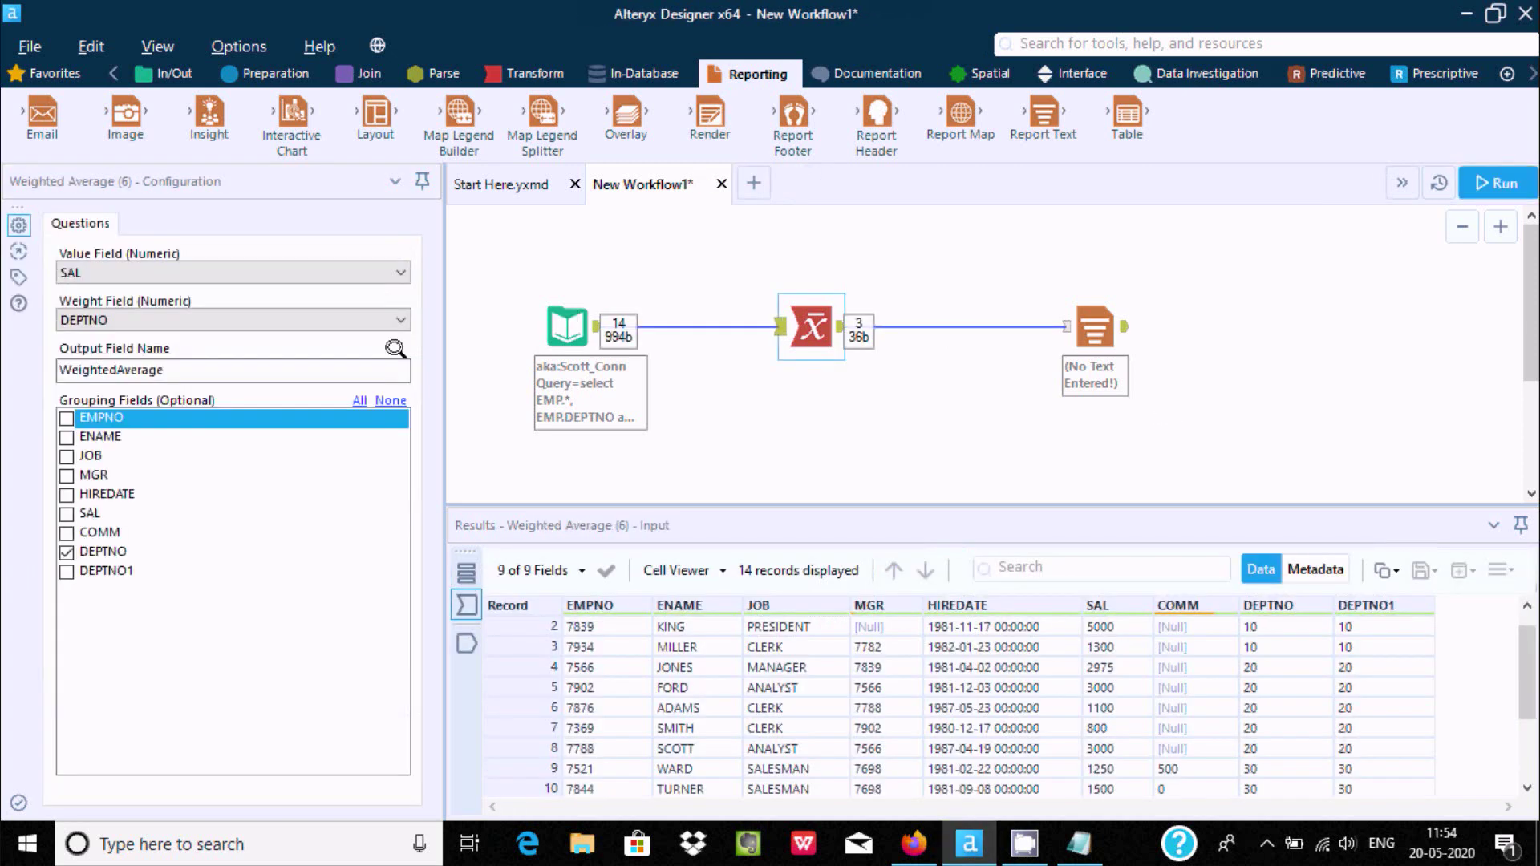
left_click(567, 322)
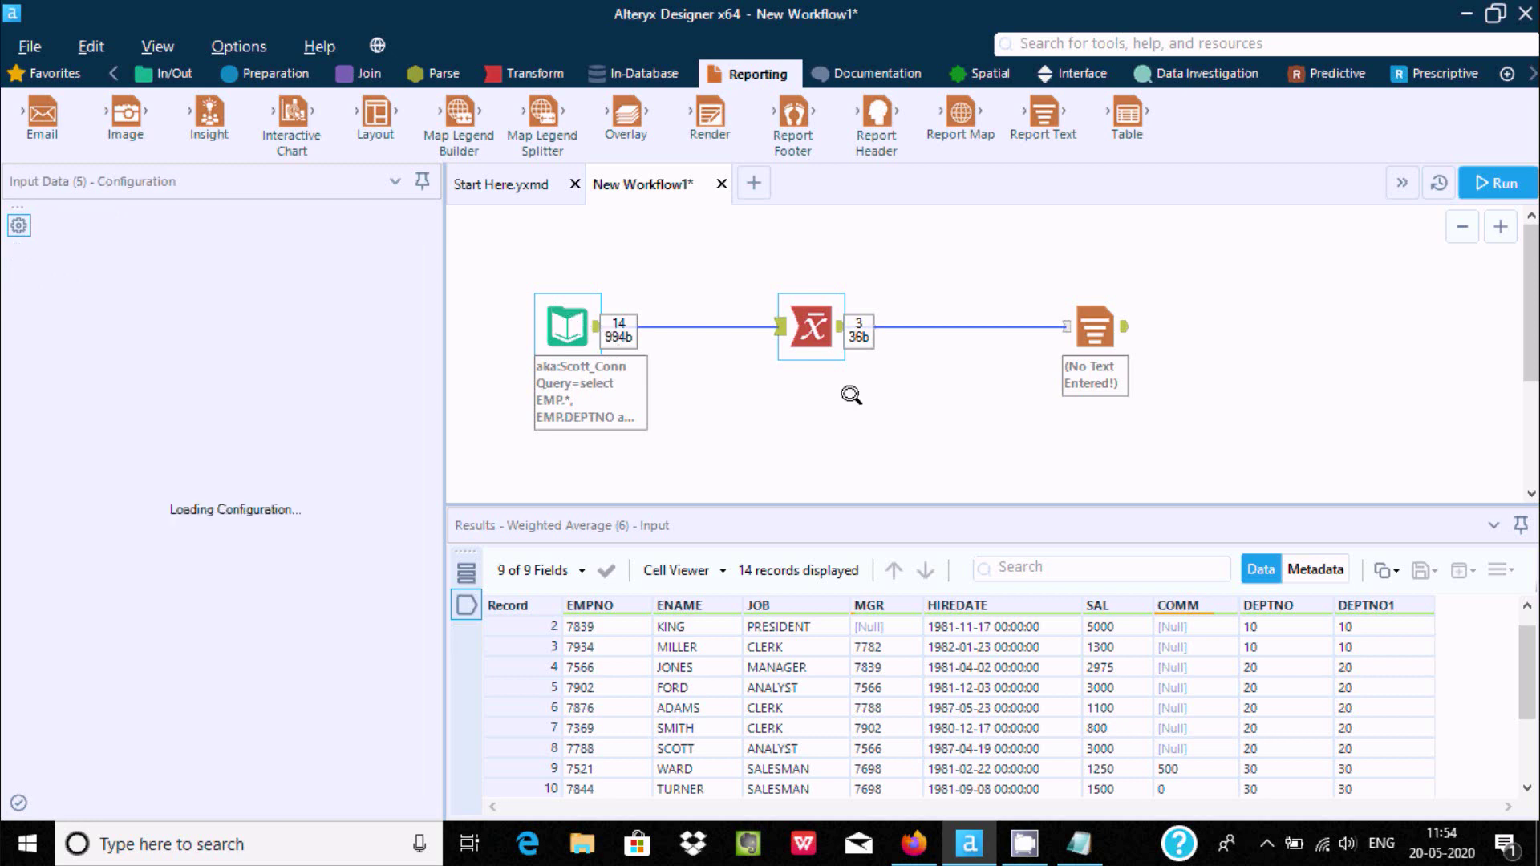
left_click(811, 317)
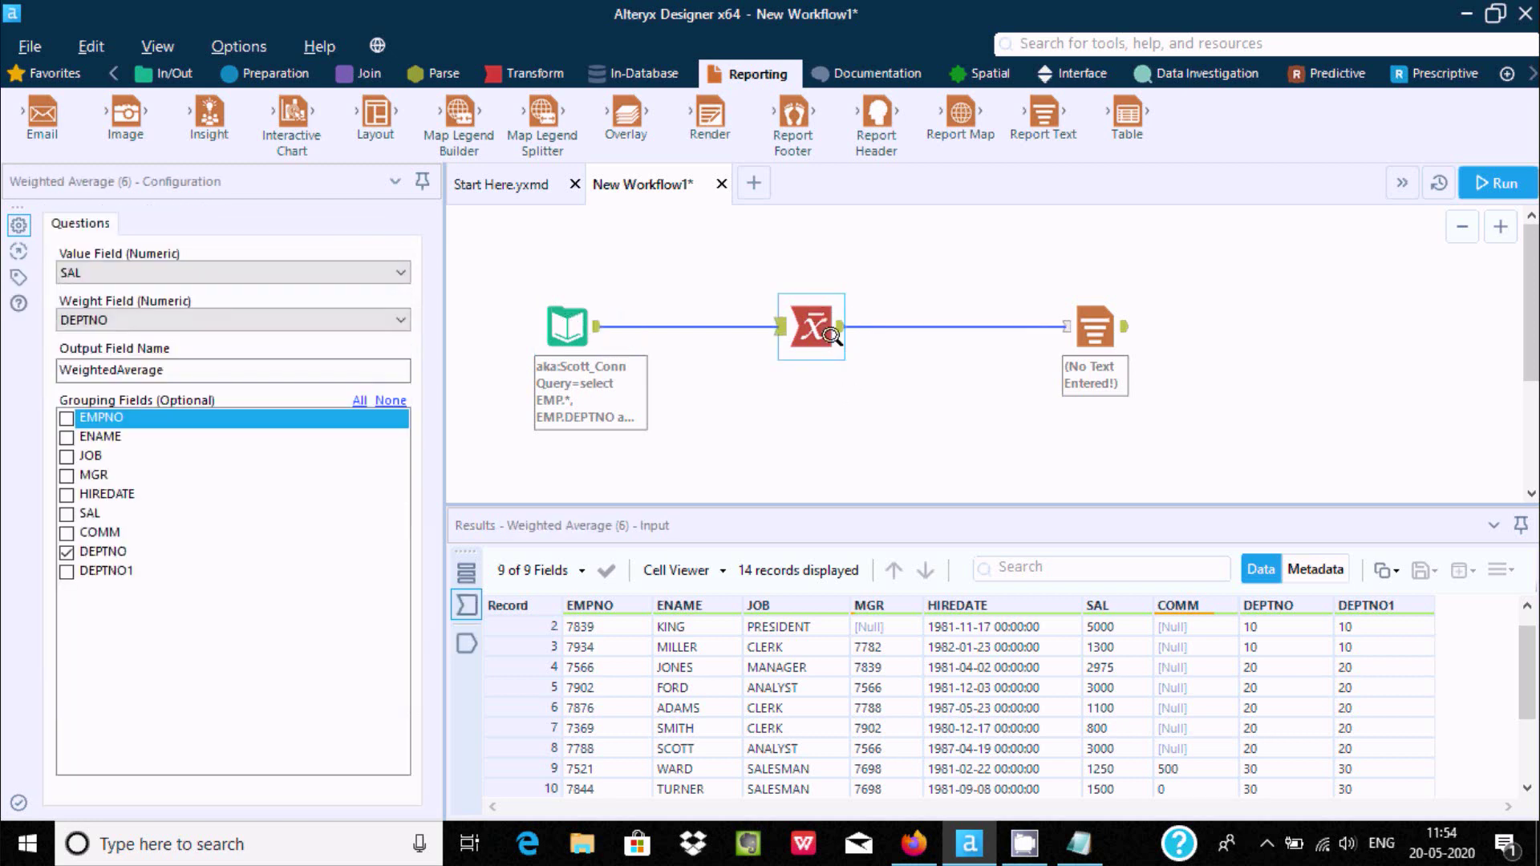
Compare the grouped average for DEPTNO 10 in the Report Text tool's input with that department's SAL values.
left_click(1094, 326)
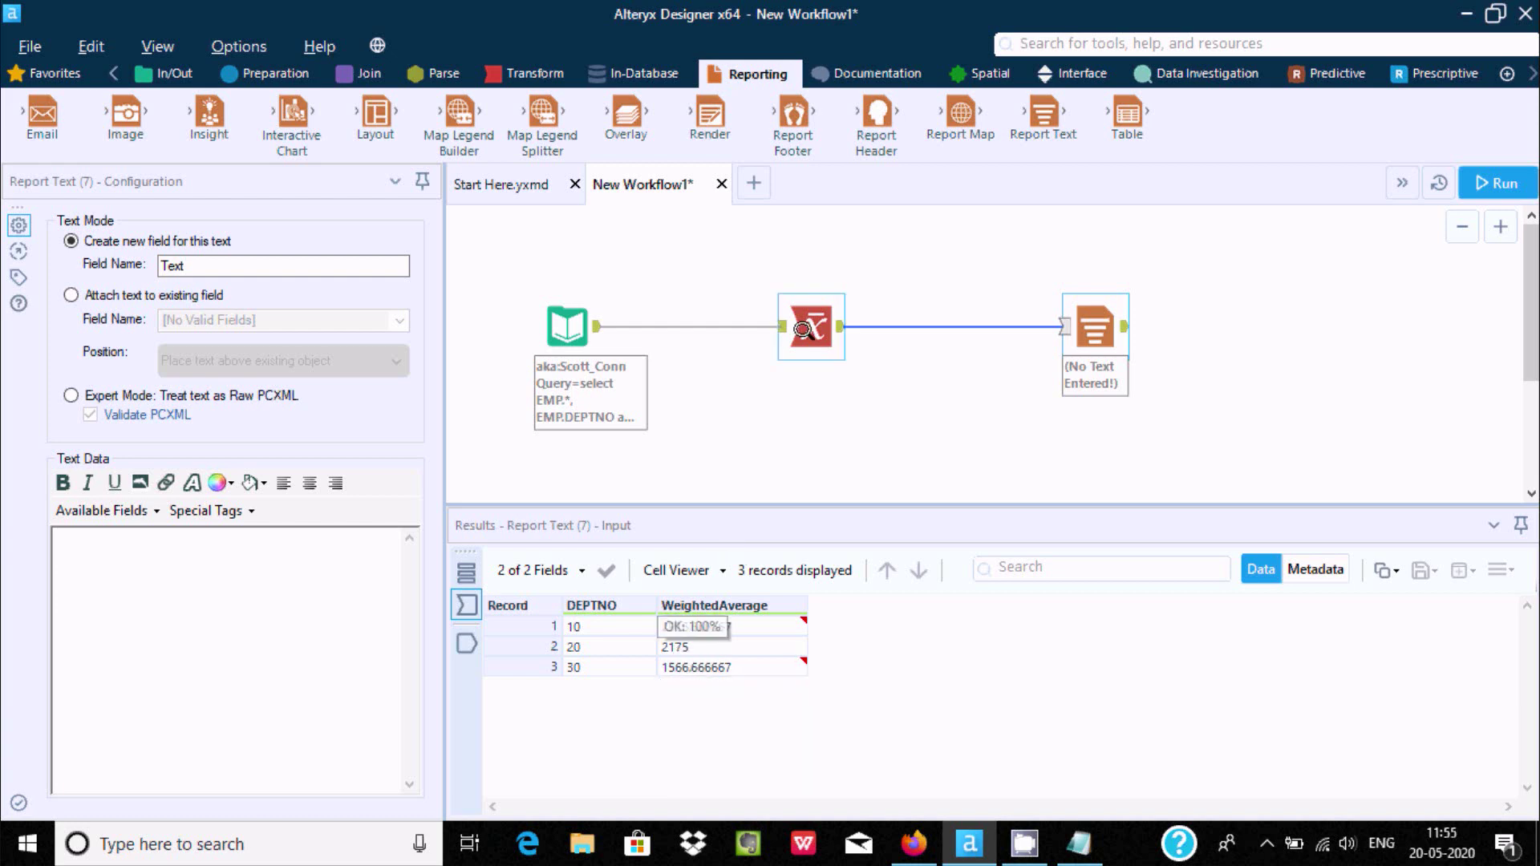
left_click(800, 325)
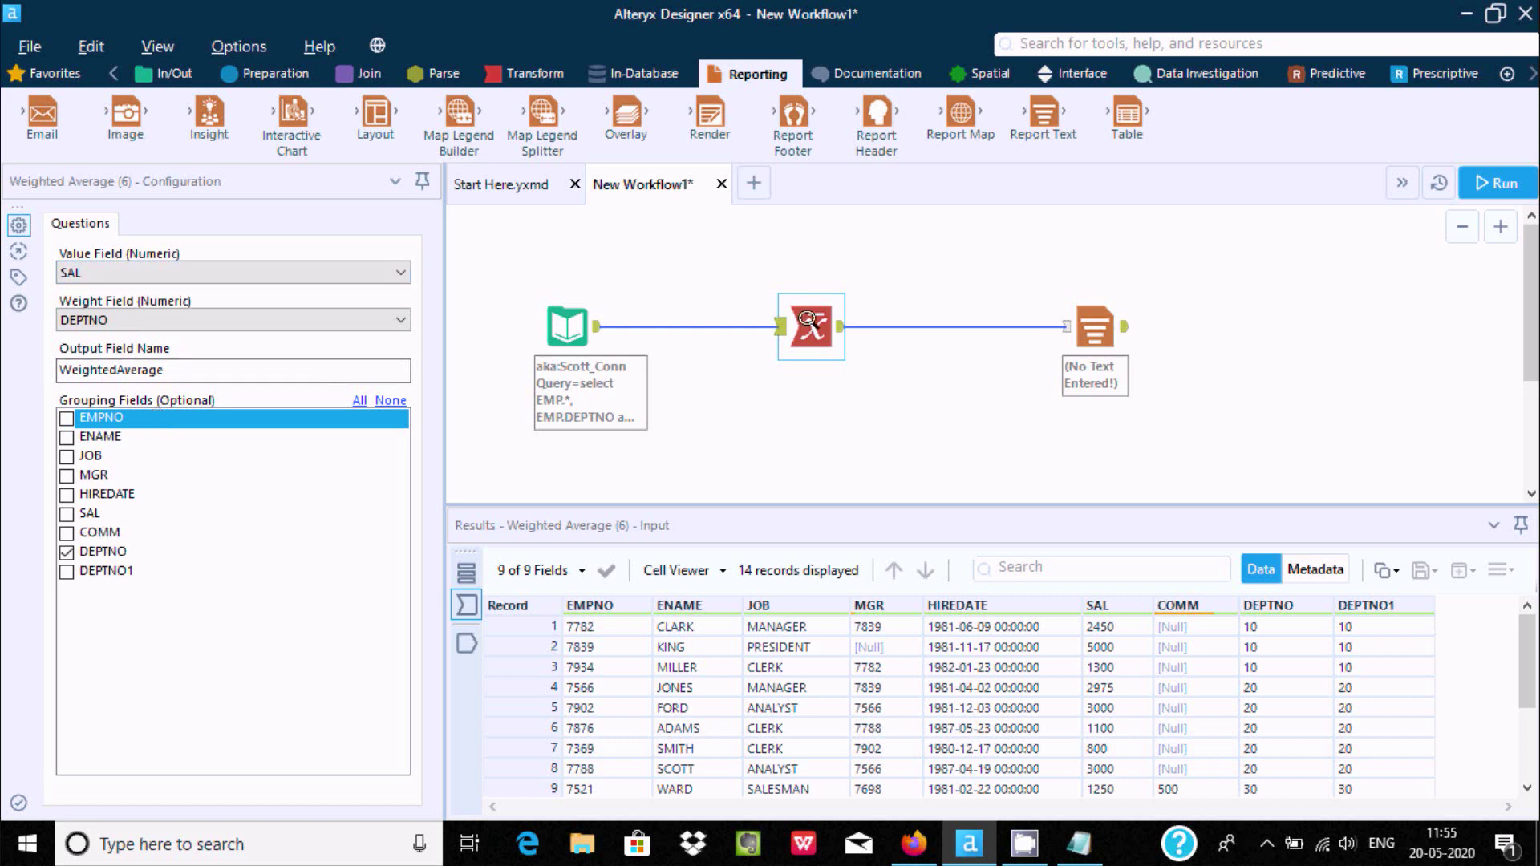
left_click(1095, 667)
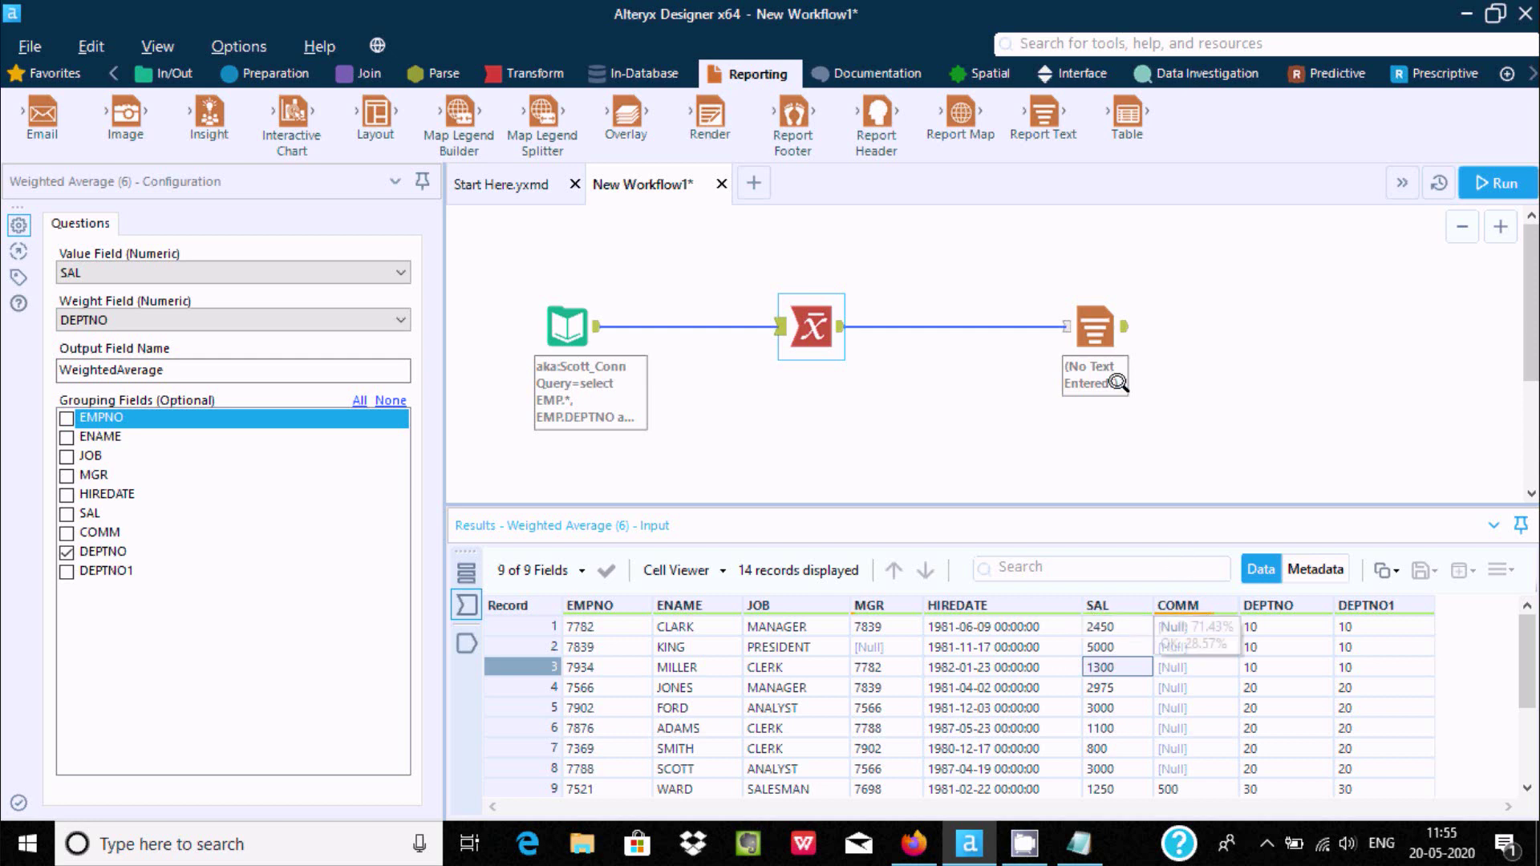
left_click(1111, 341)
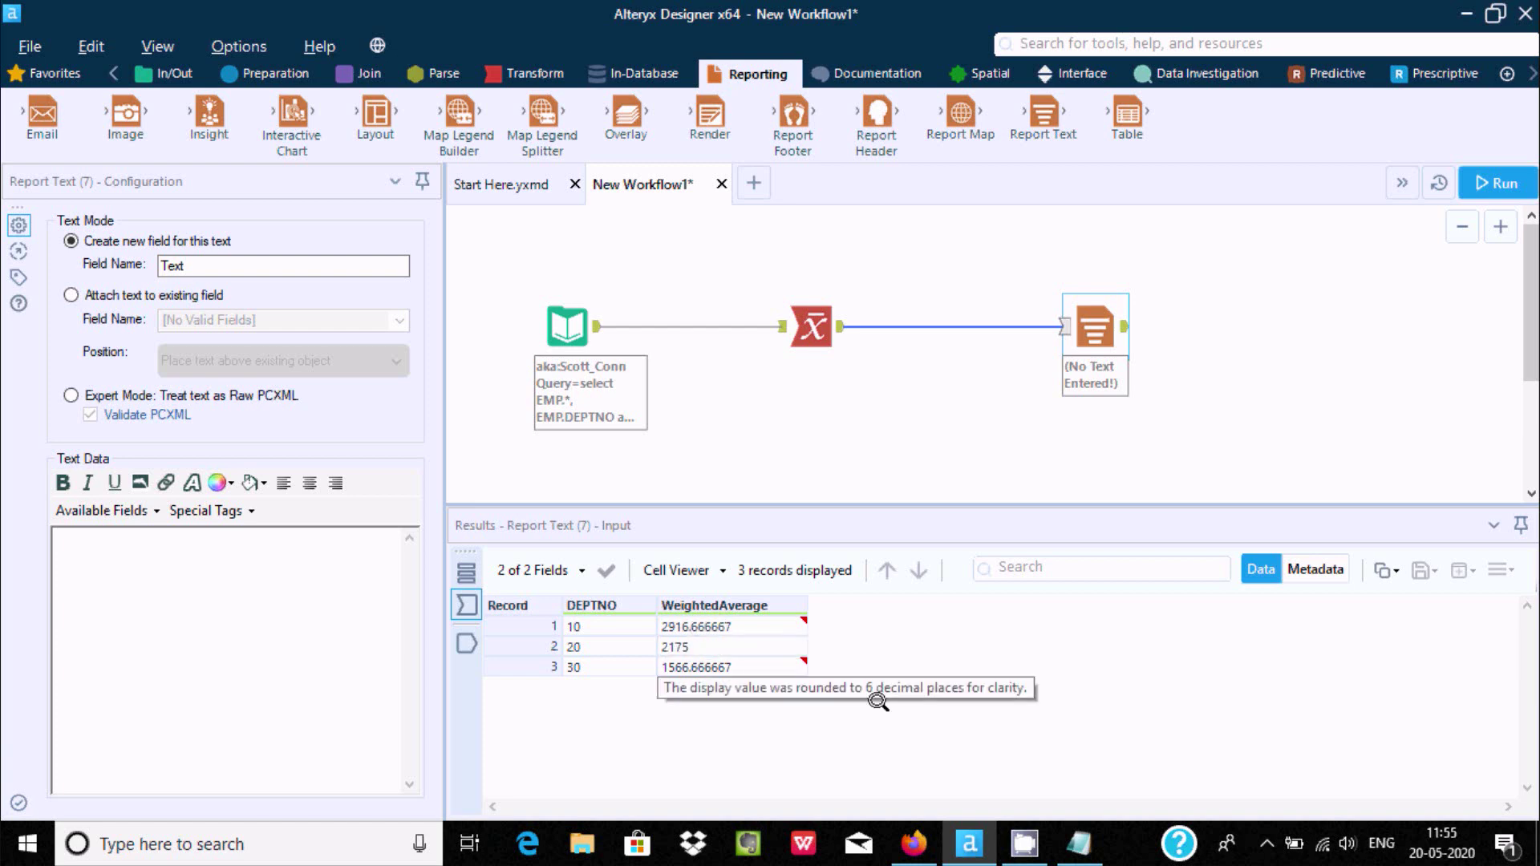
Check the DEPTNO 20 salaries in the Weighted Average tool's input against that department's calculated average.
left_click(811, 328)
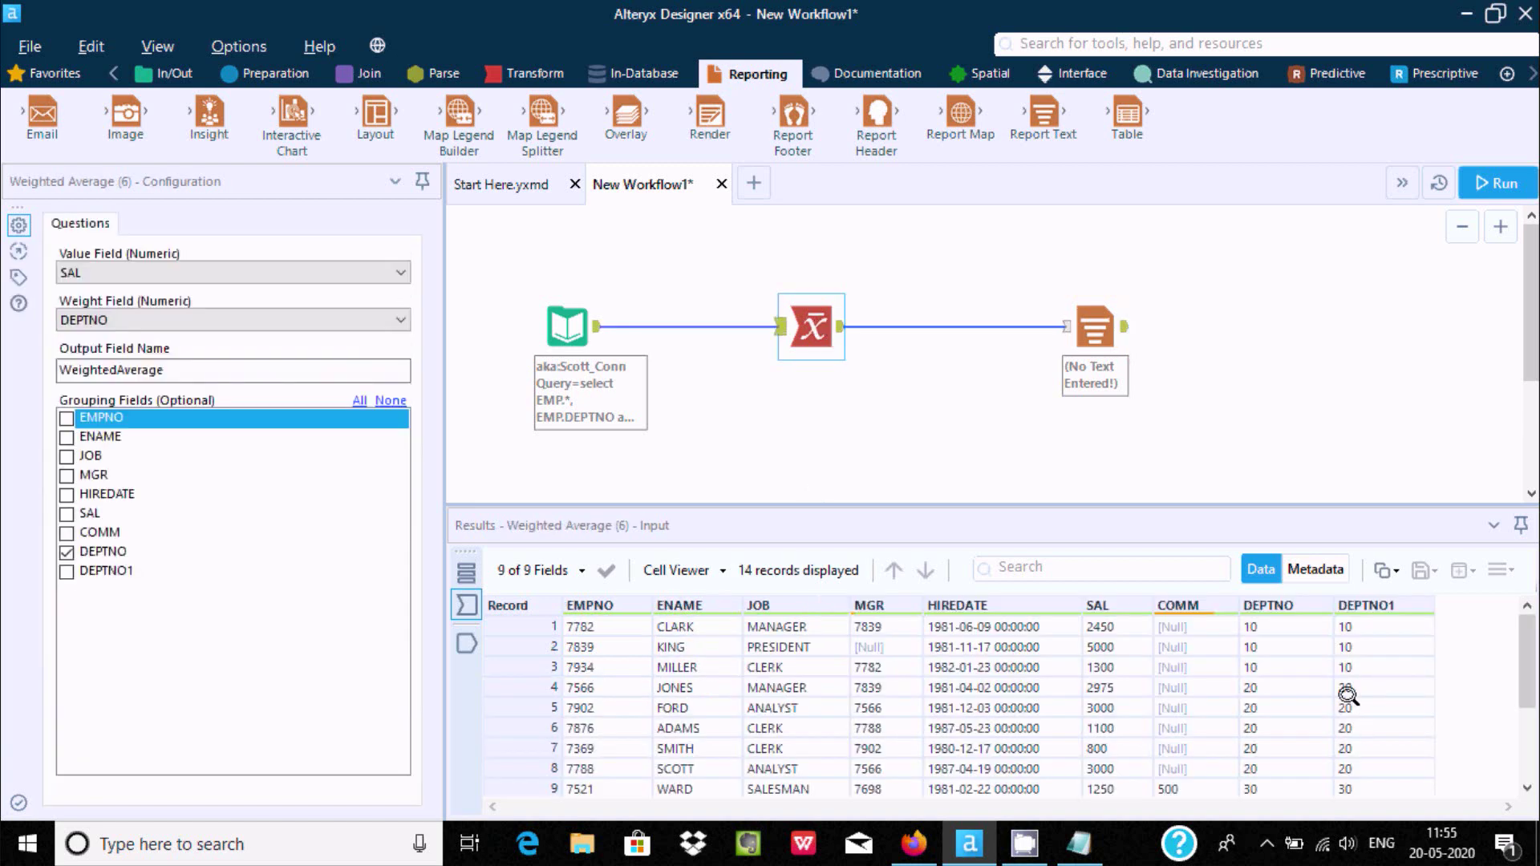
left_click(1335, 683)
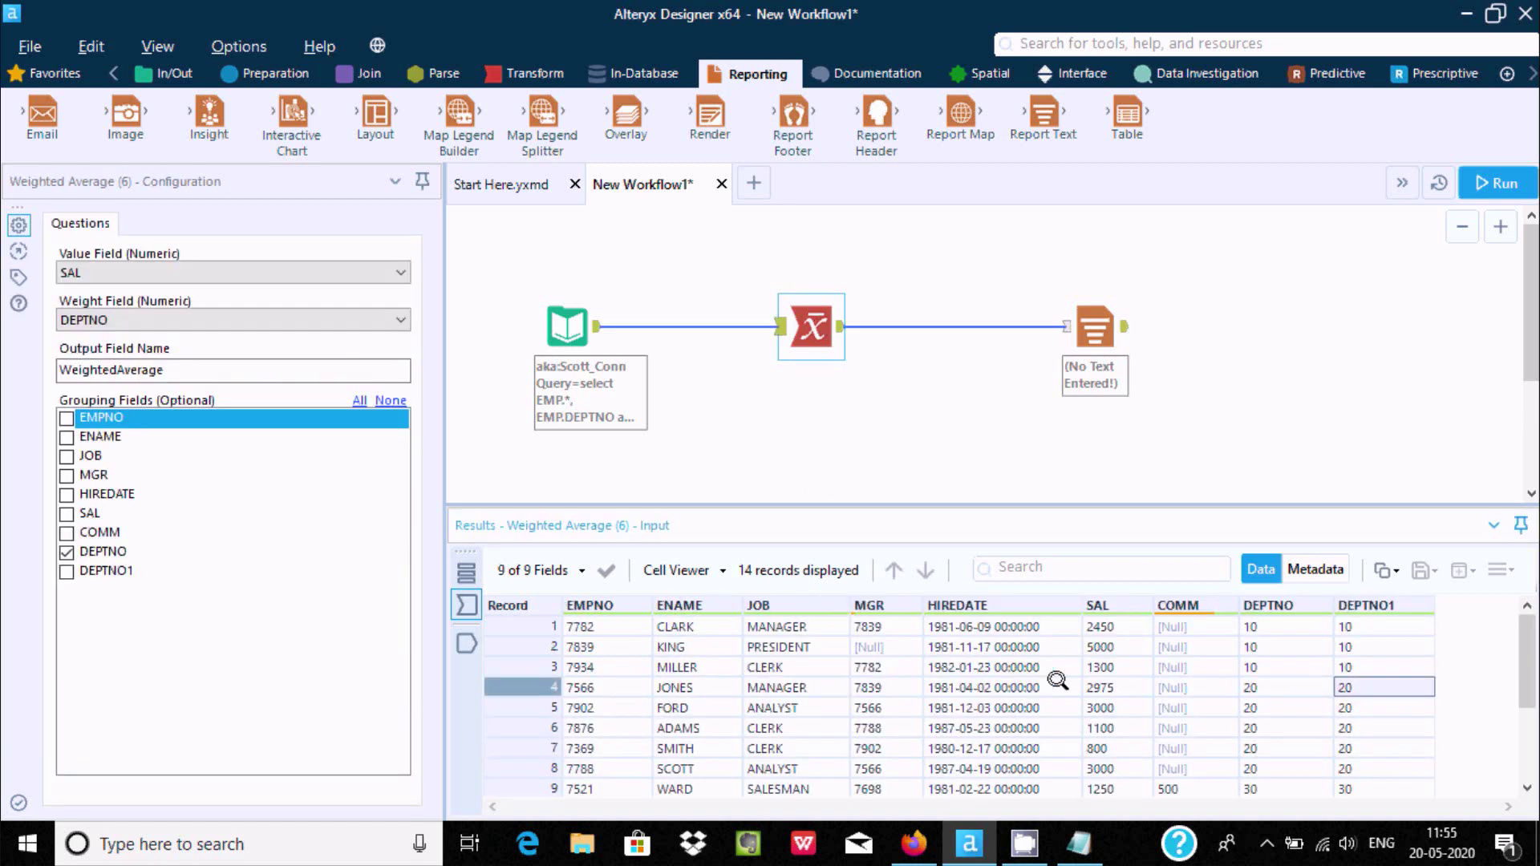
left_click(1085, 683)
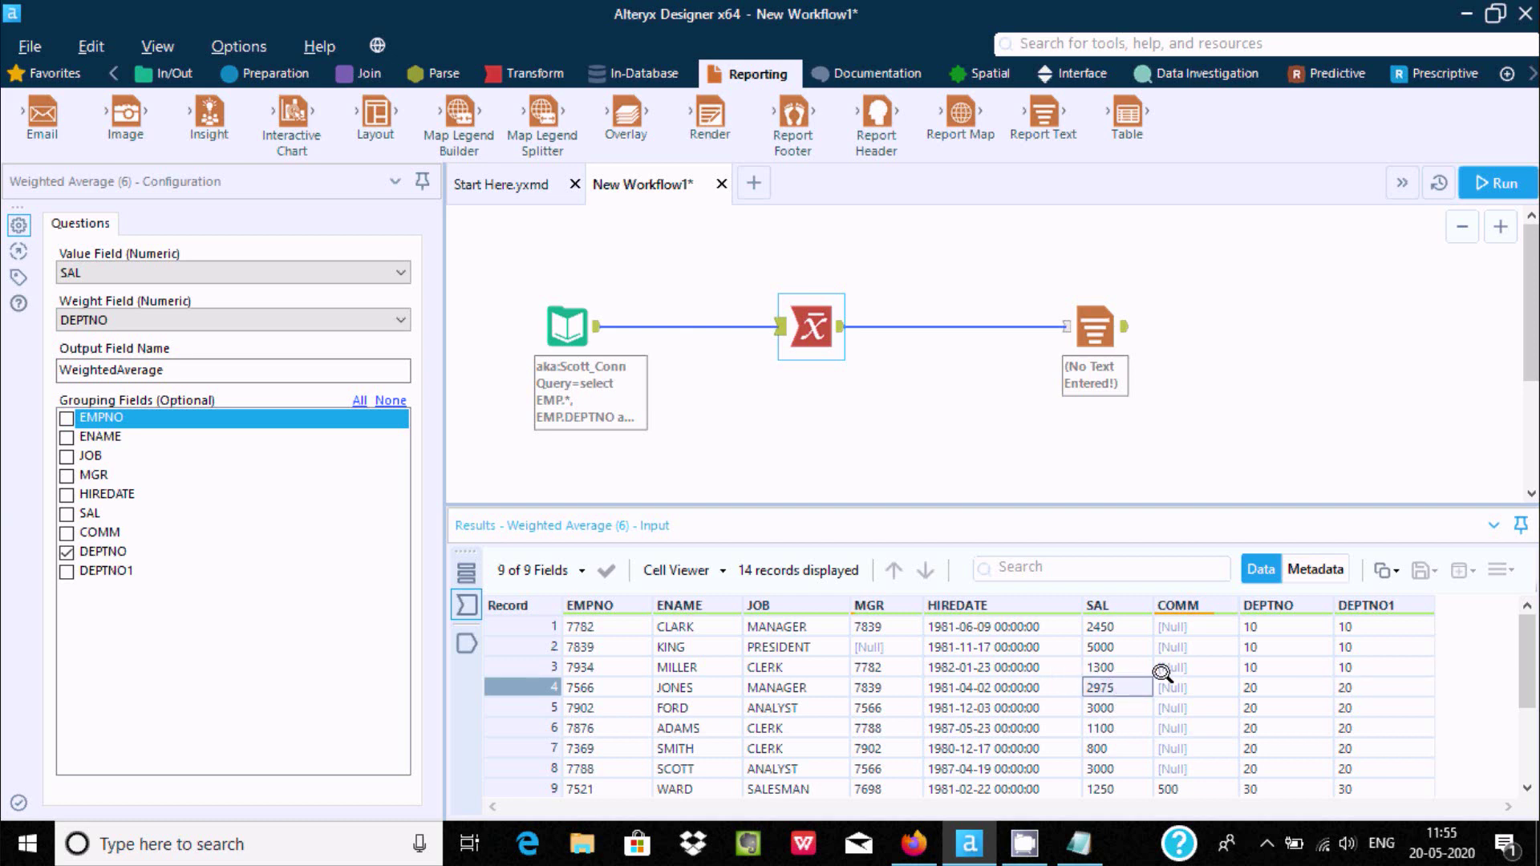
key("shift+Down")
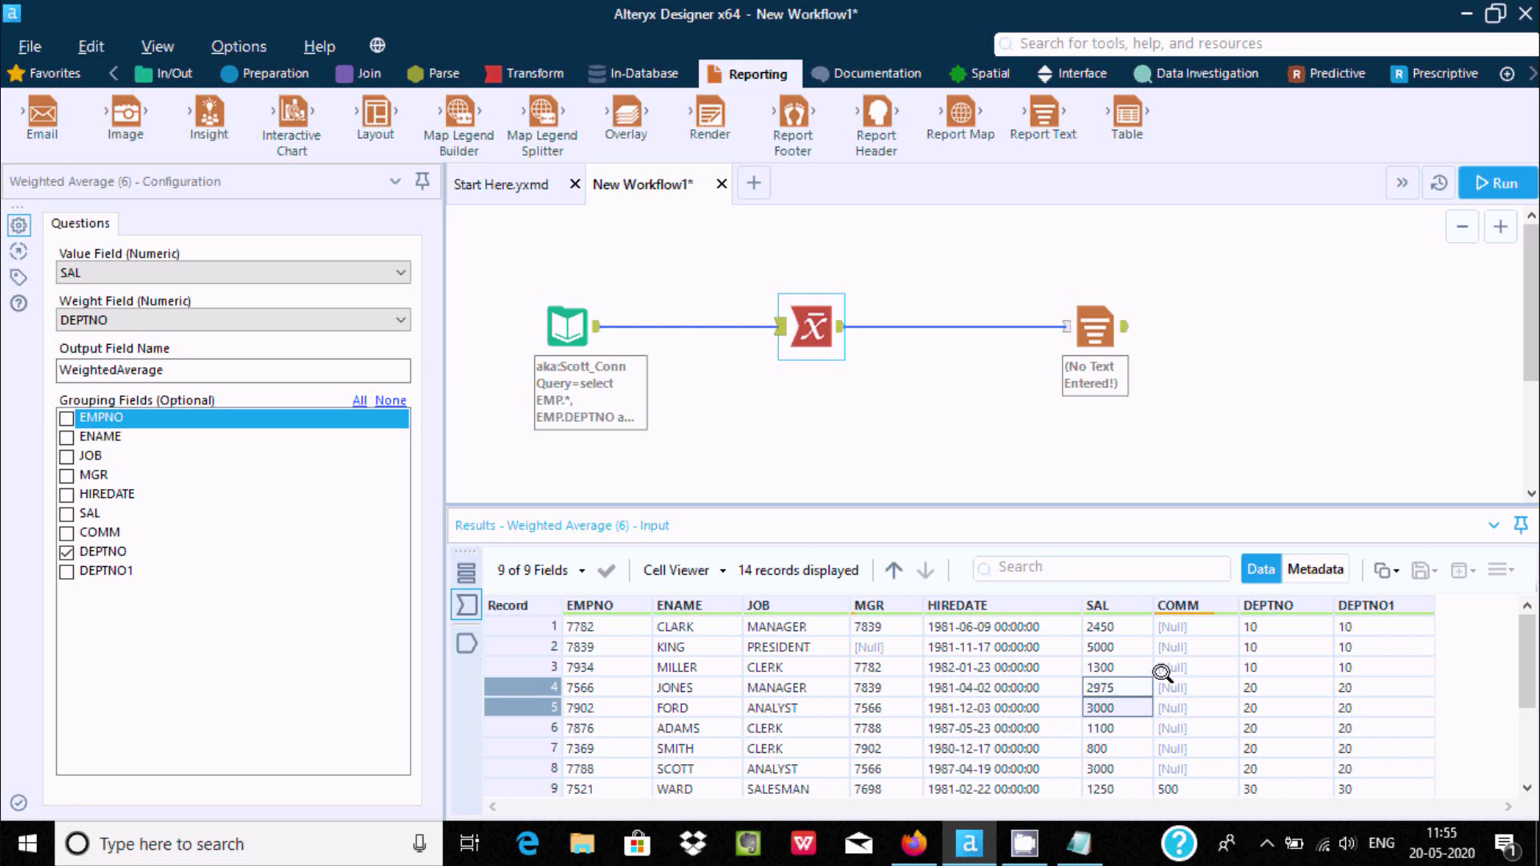
key("shift+Down")
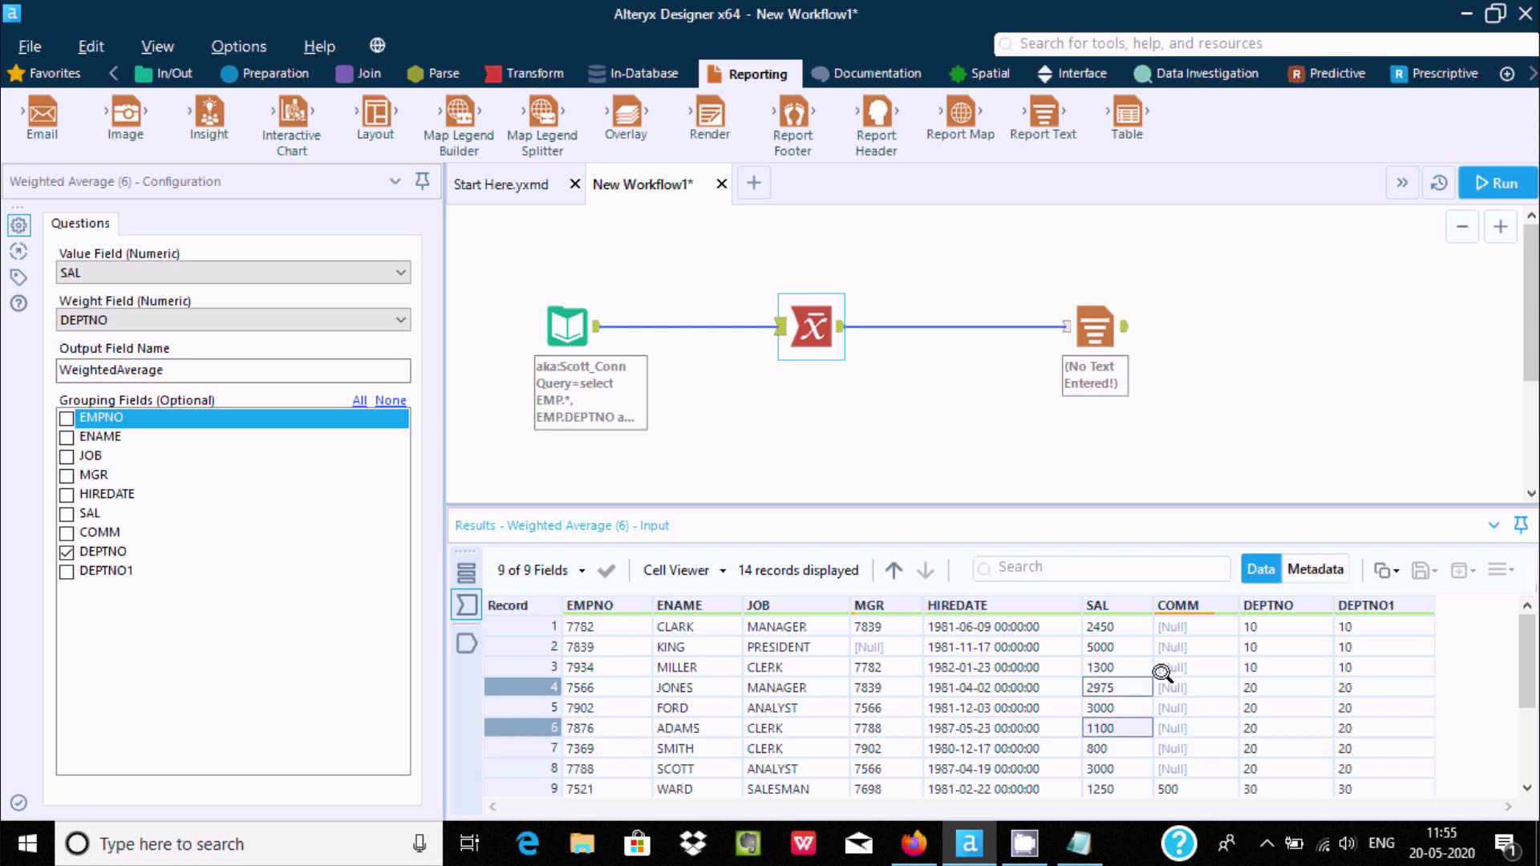
key("shift+Down")
key("shift+Down")
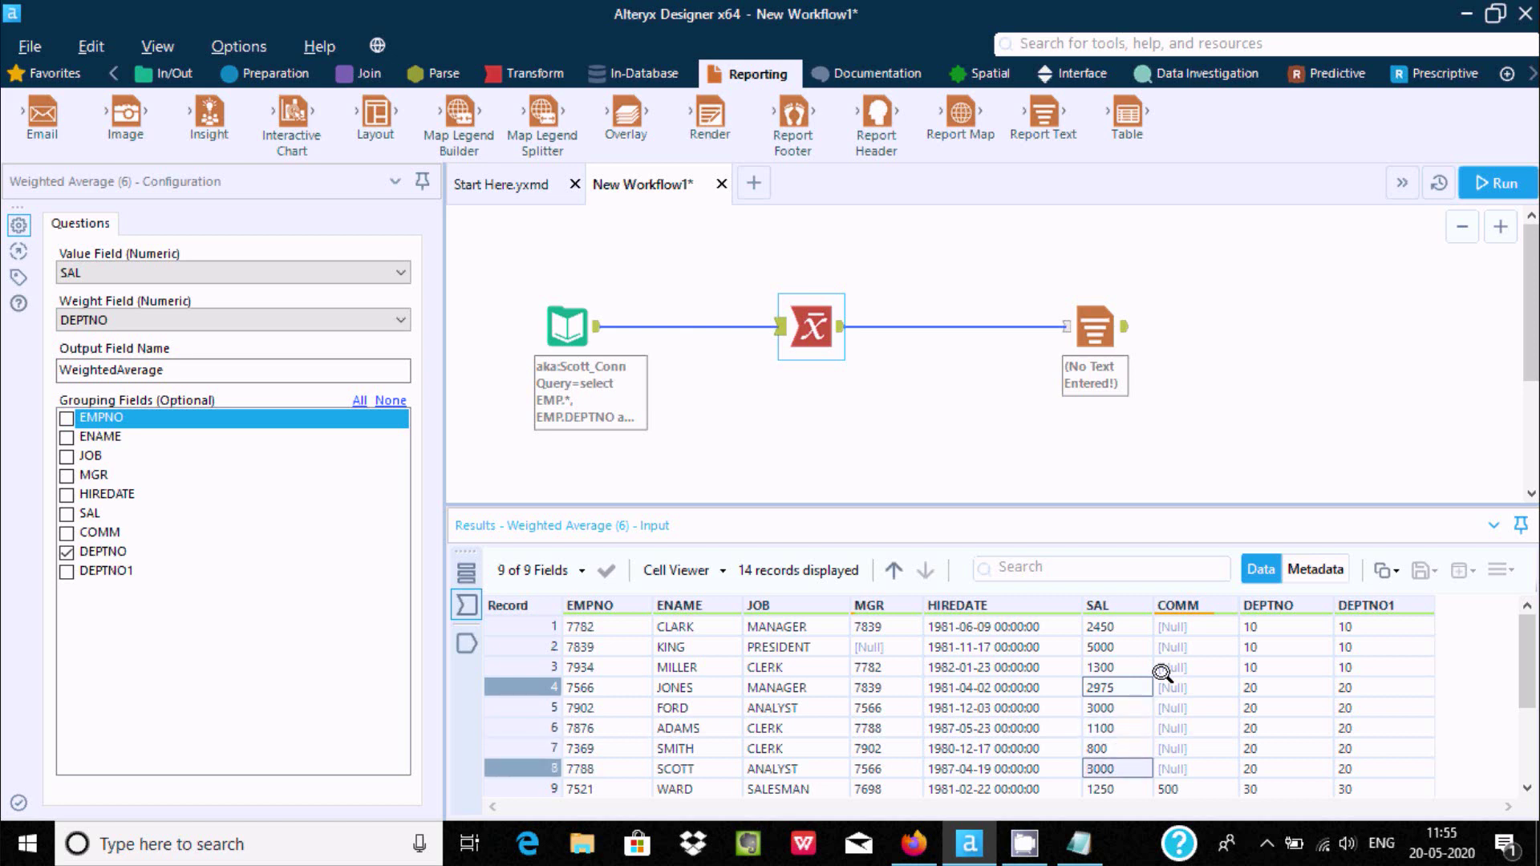
key("shift+Up")
key("shift+Up")
key("shift+Up")
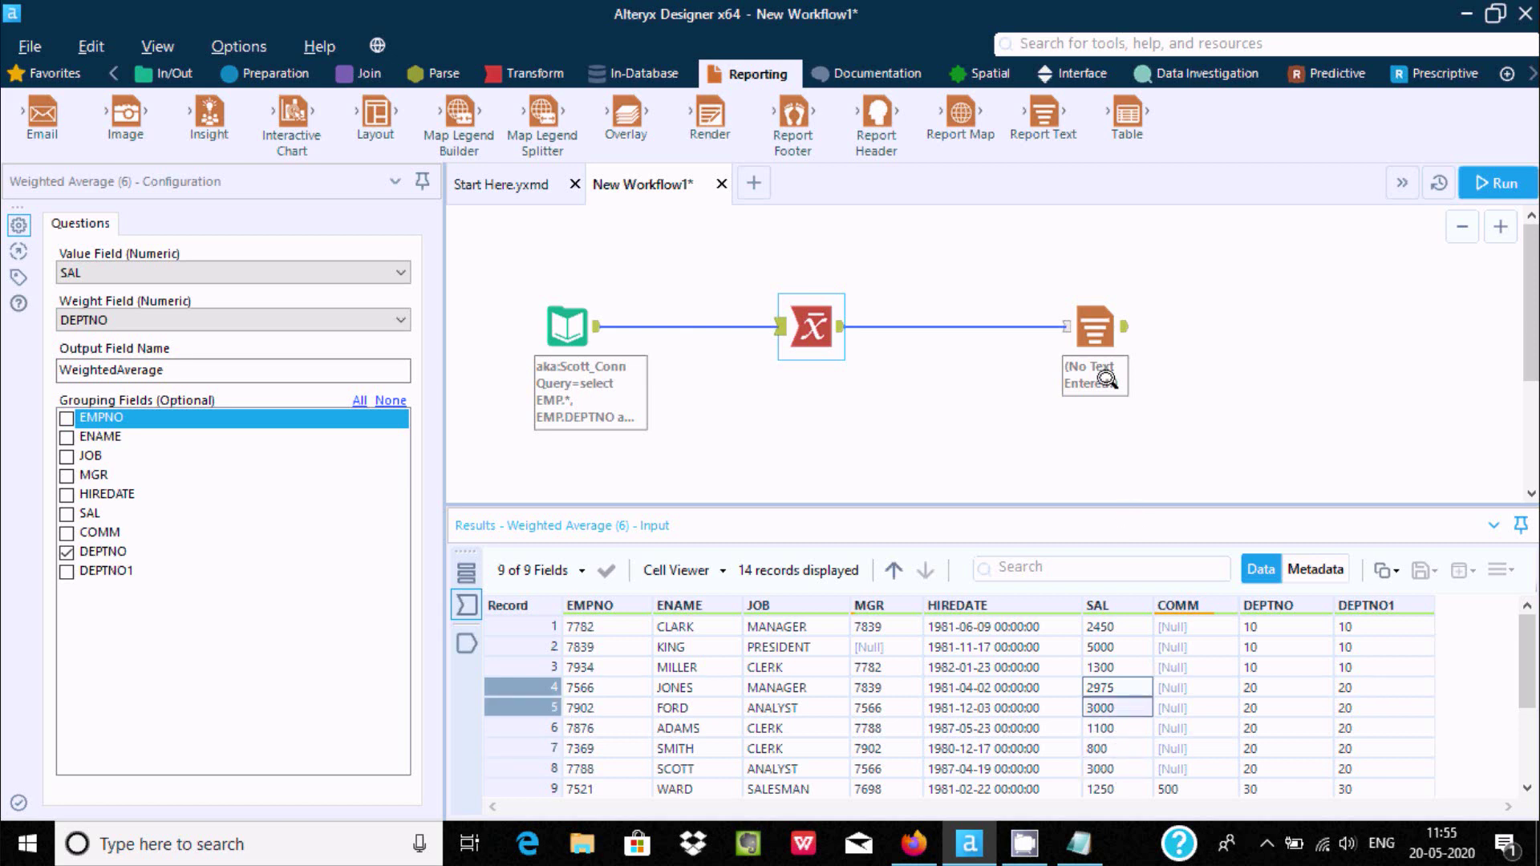
left_click(1095, 332)
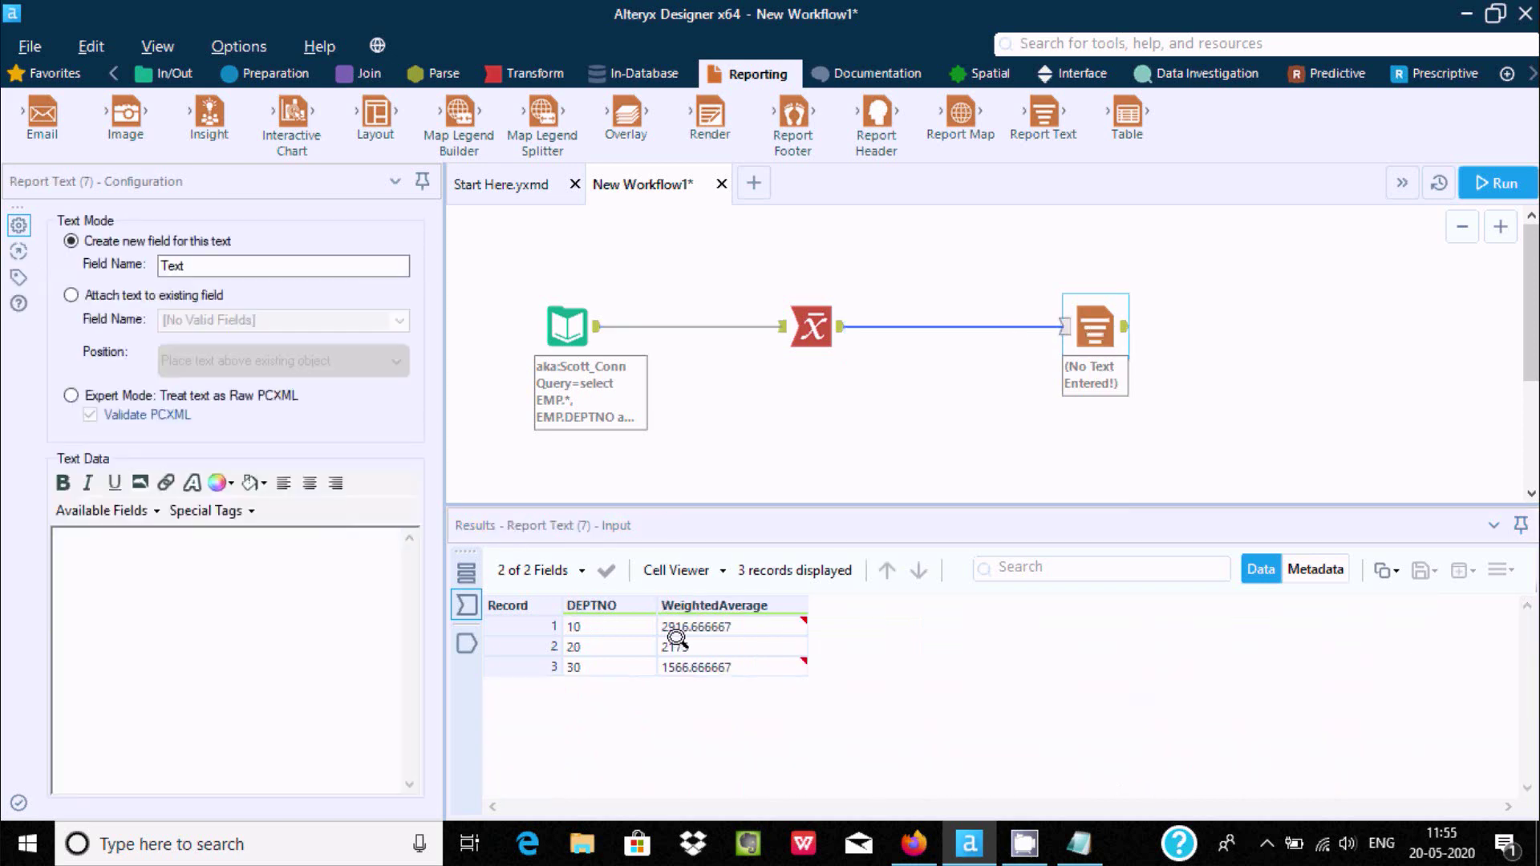
Check the DEPTNO 30 salaries in the Weighted Average tool's input against that department's calculated average.
left_click(800, 320)
scroll(1518, 681, "down", 1)
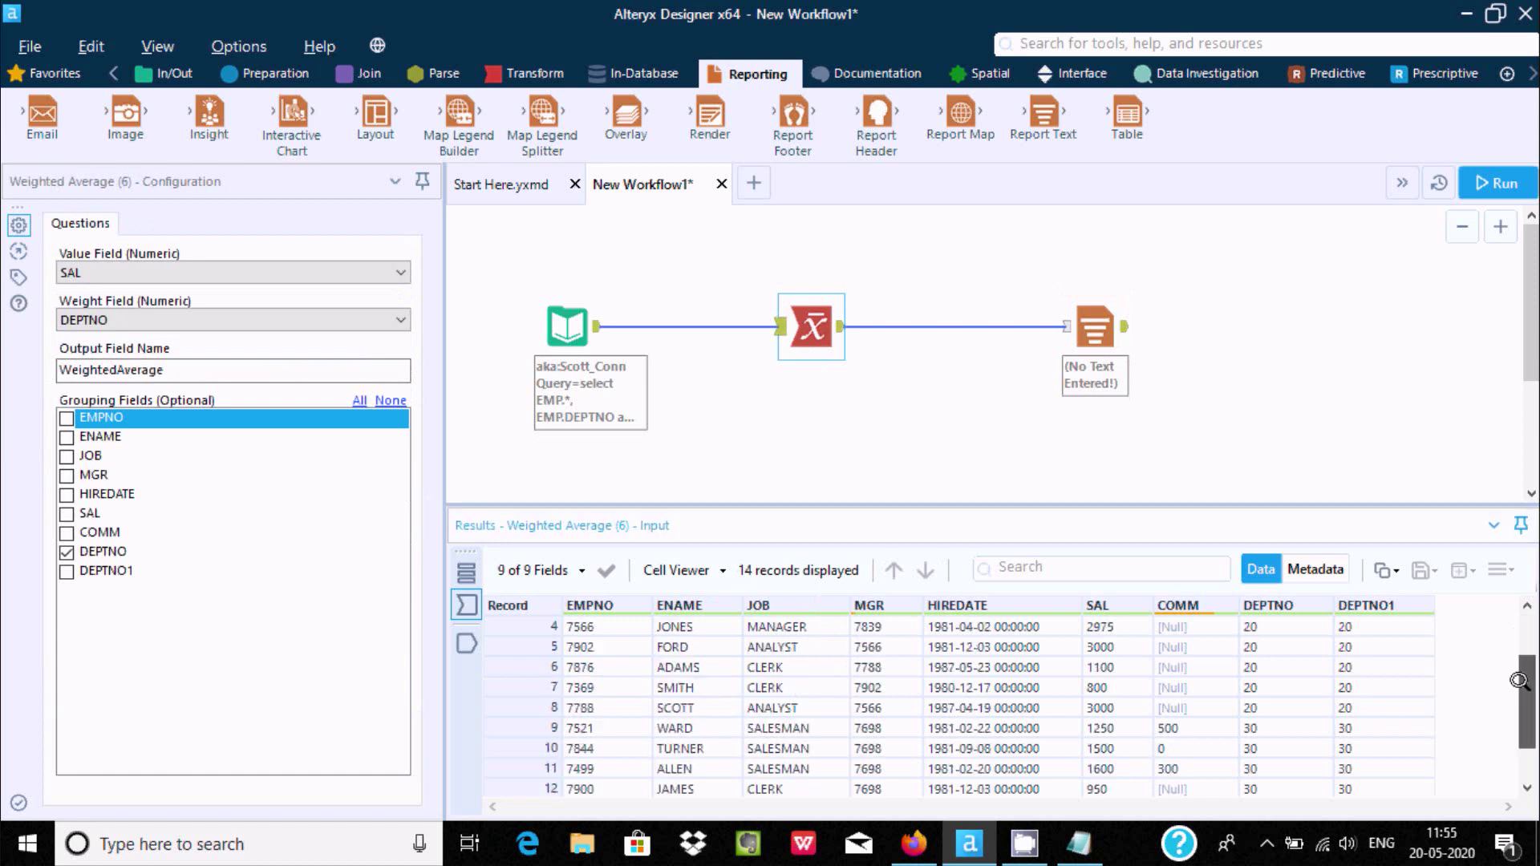
scroll(1518, 680, "down", 1)
left_click(1107, 685)
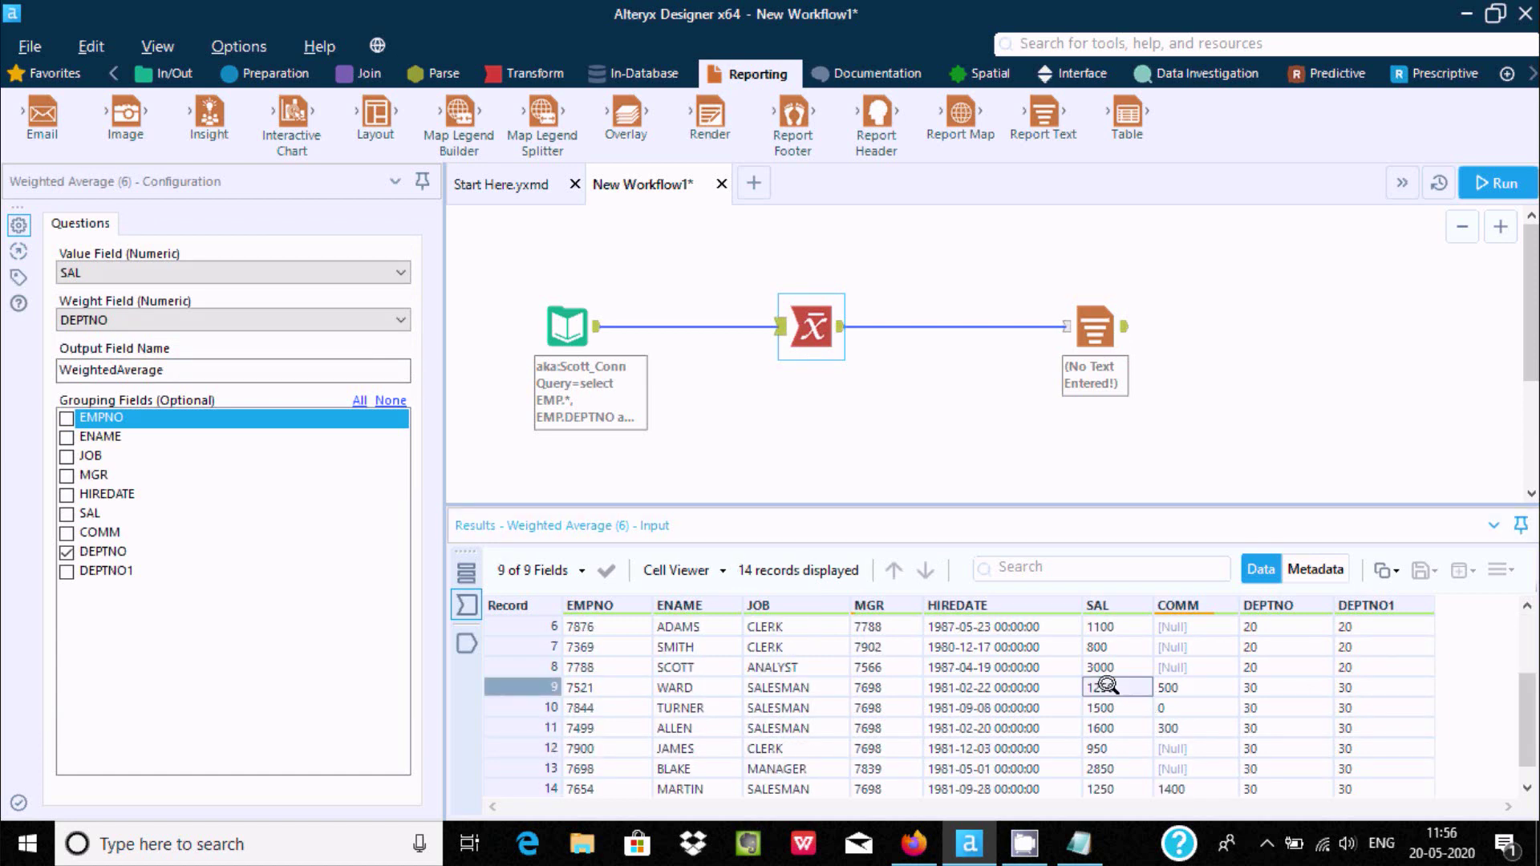
scroll(1106, 686, "down", 1)
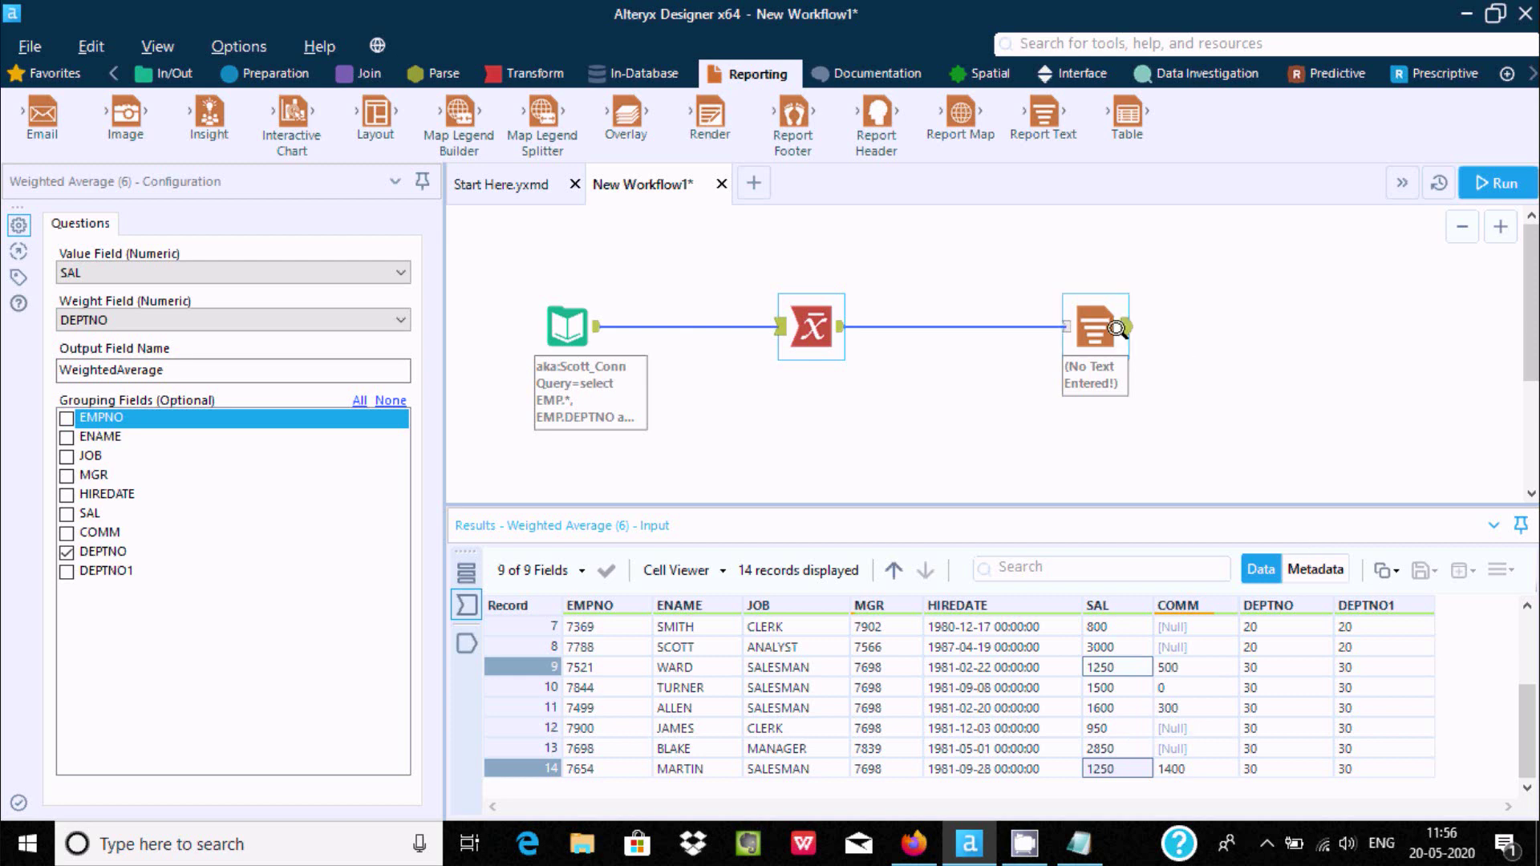
left_click(1092, 325)
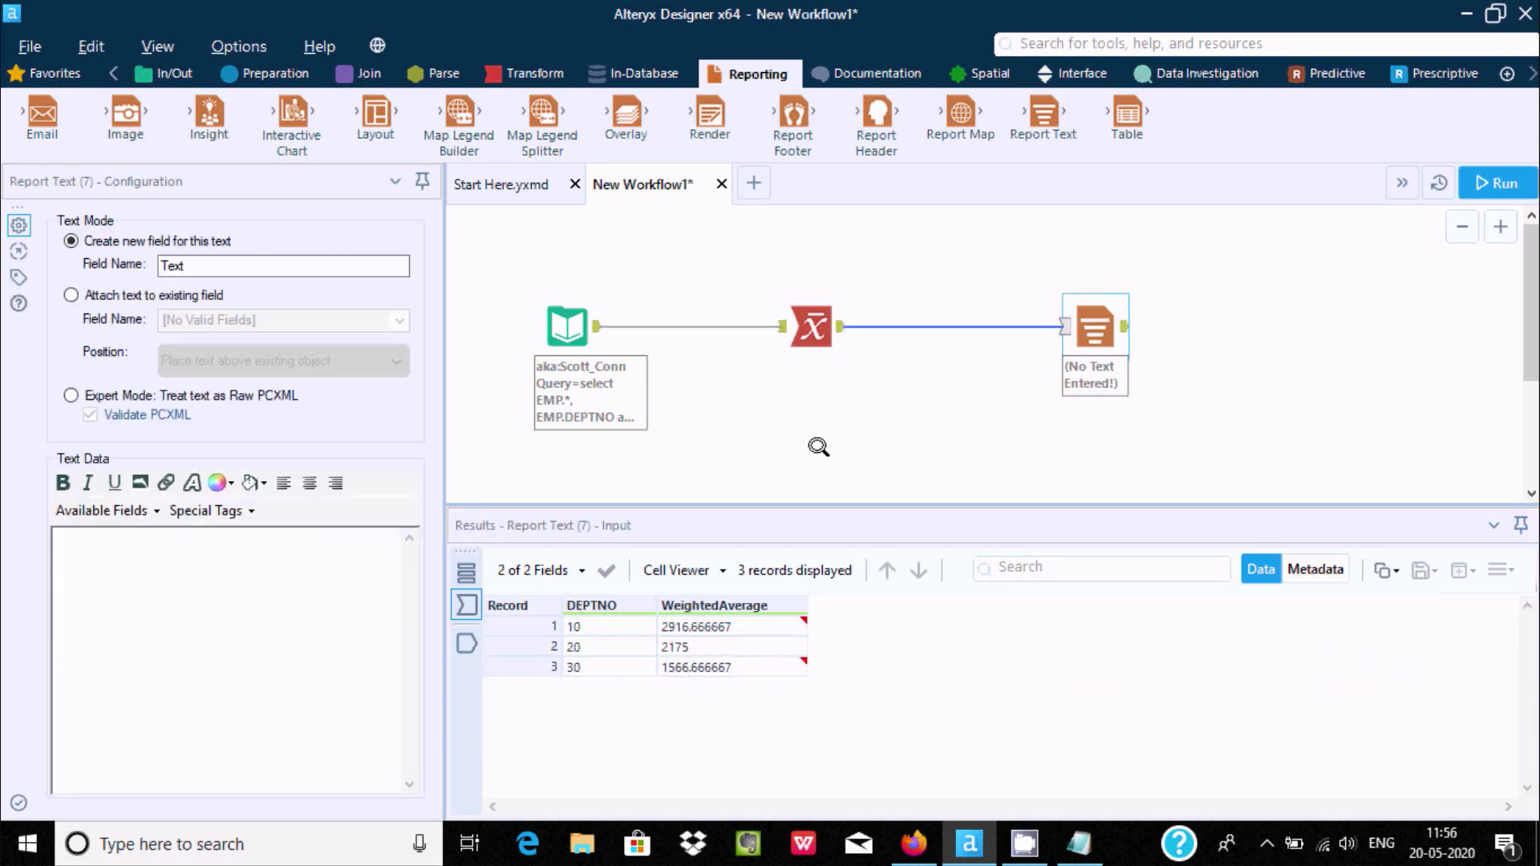
Select the Weighted Average tool in the workflow and show the Transform category of tools.
left_click(813, 337)
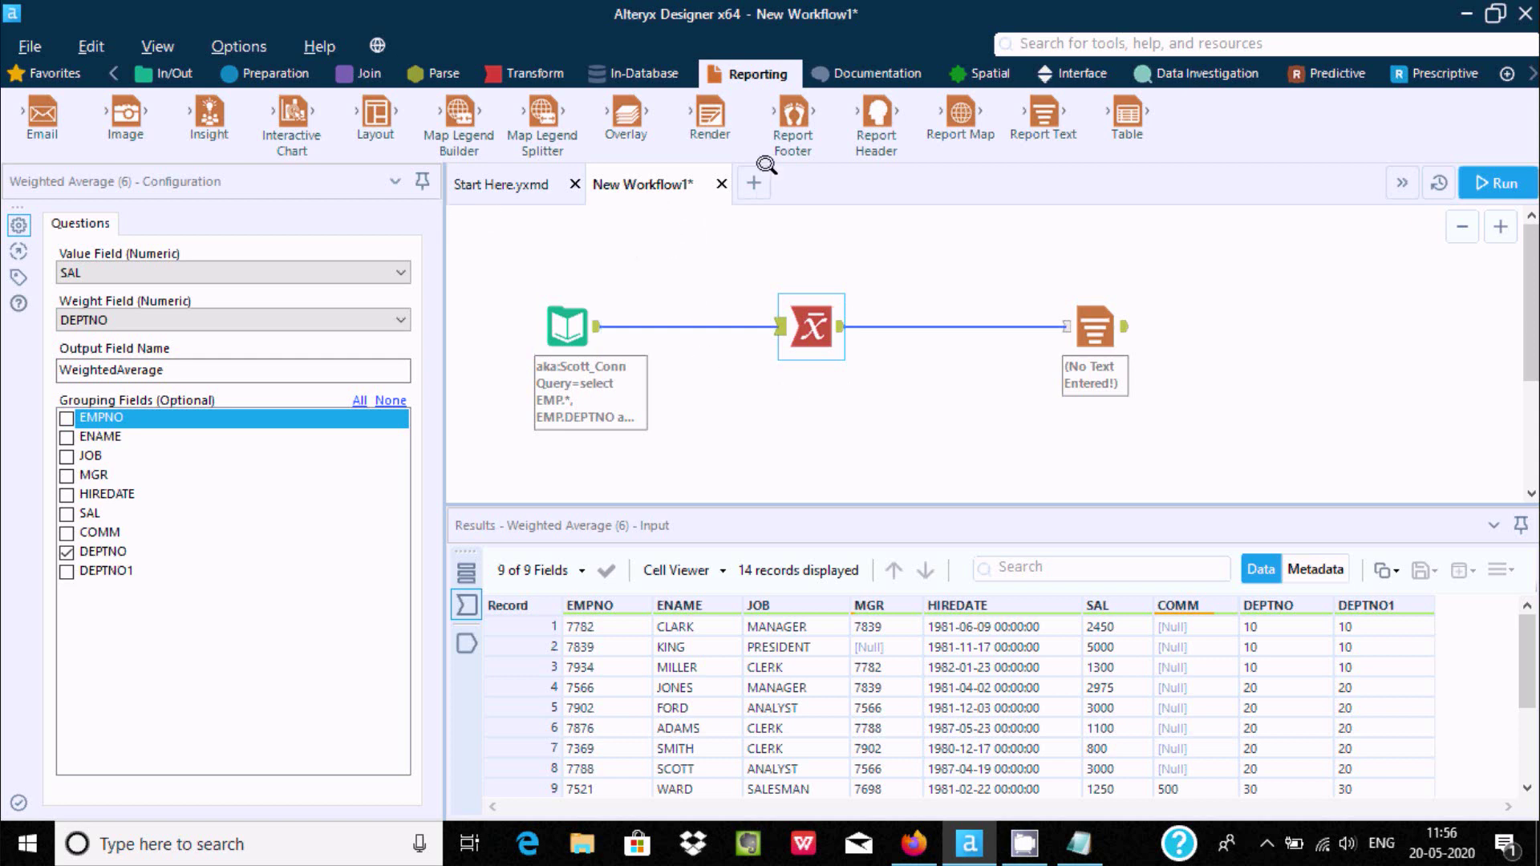
left_click(523, 74)
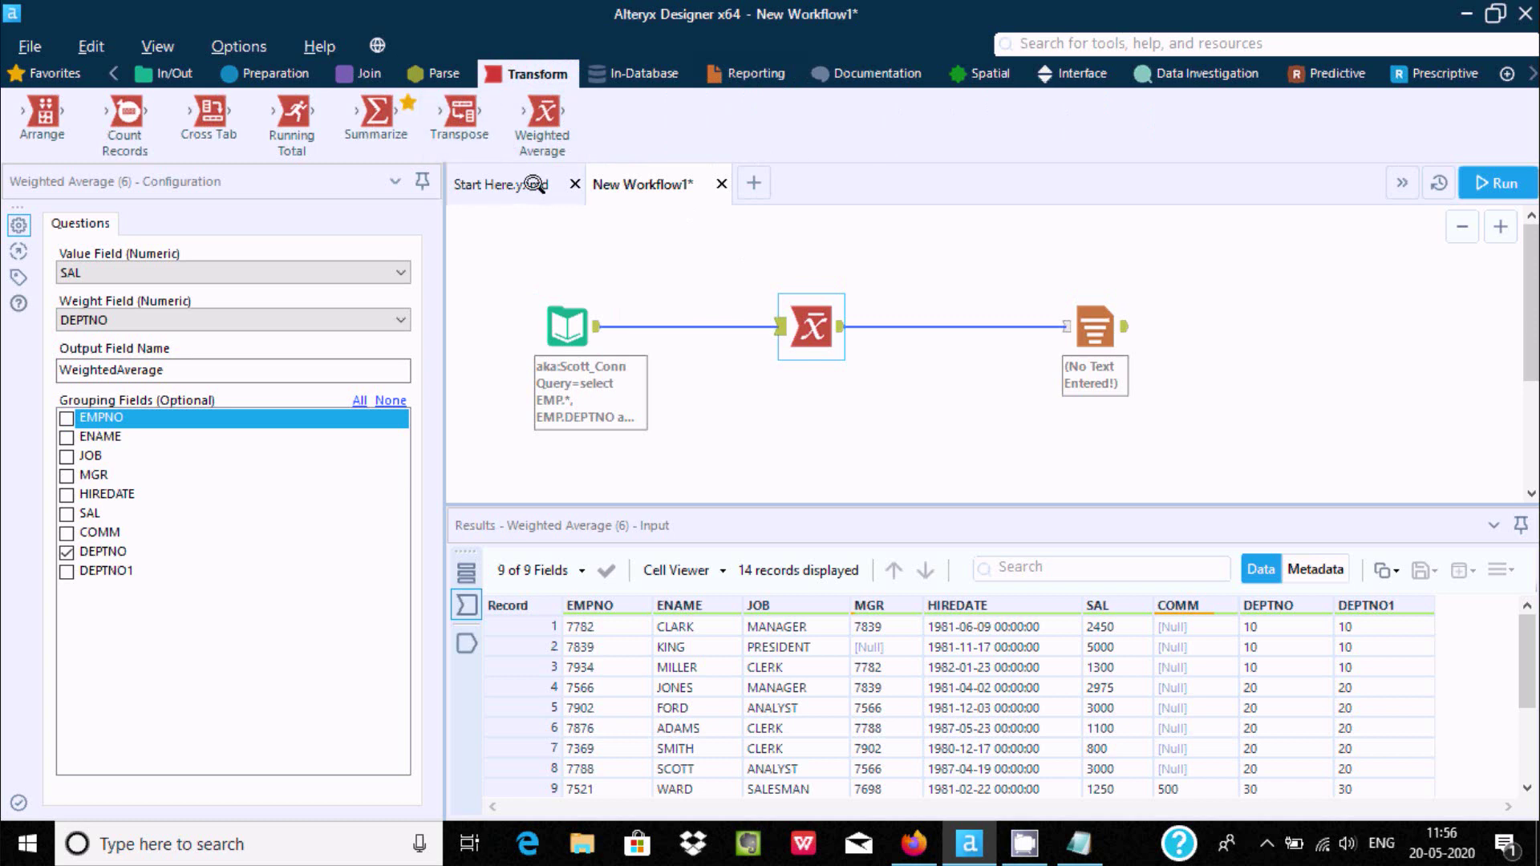